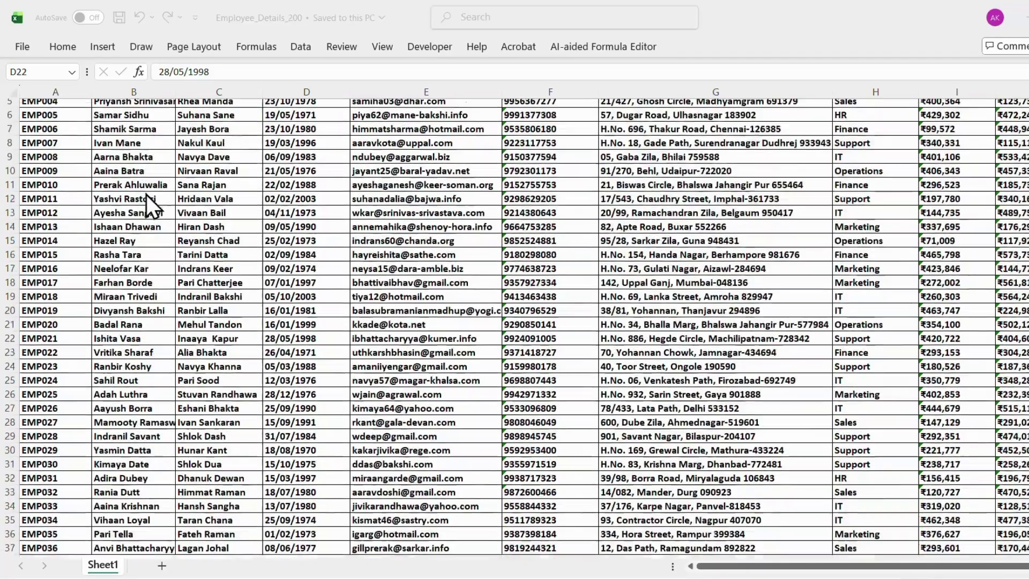
# Examine the employee table's headers from Employee ID to Target and the records below, including the Father's Name to Address columns.
pyautogui.scroll(-6, 147, 198)
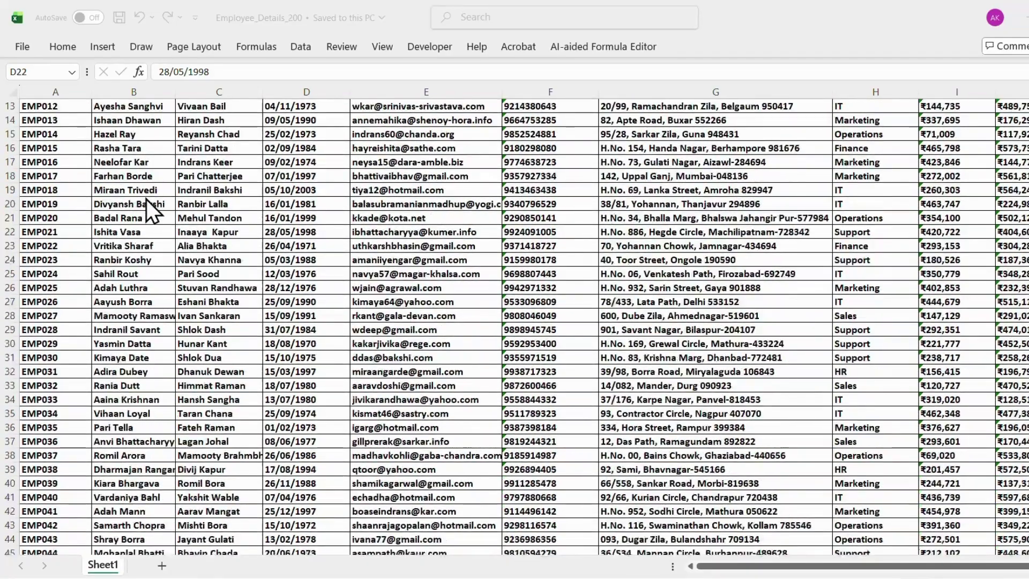
pyautogui.scroll(8, 145, 220)
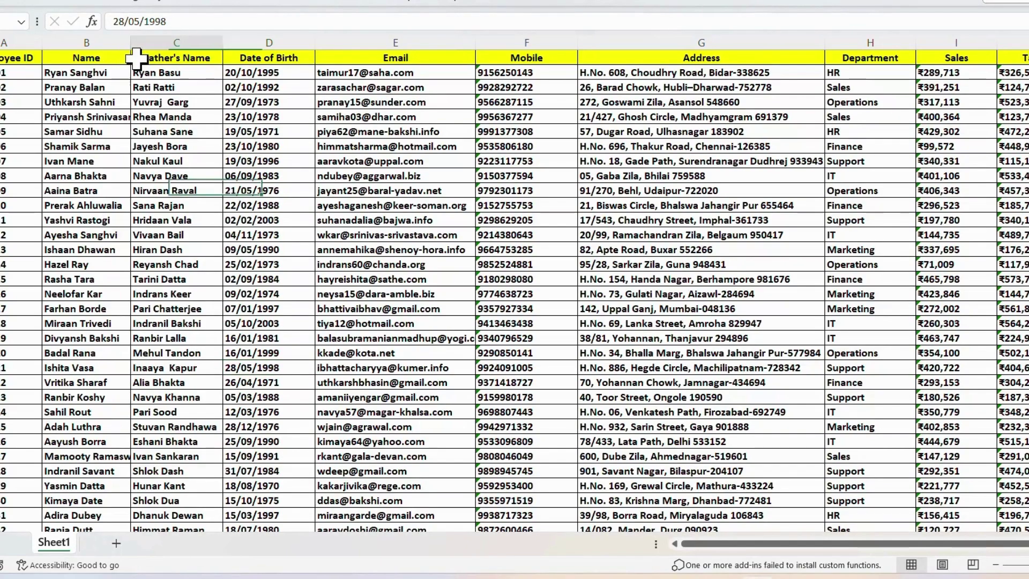
pyautogui.moveTo(136, 58); pyautogui.dragTo(691, 512)
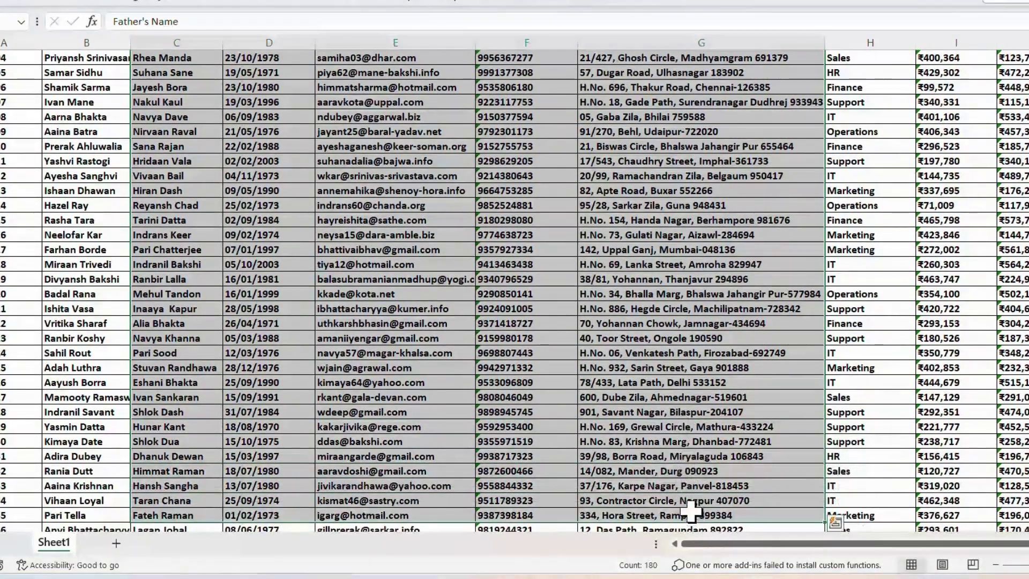
pyautogui.scroll(2, 691, 509)
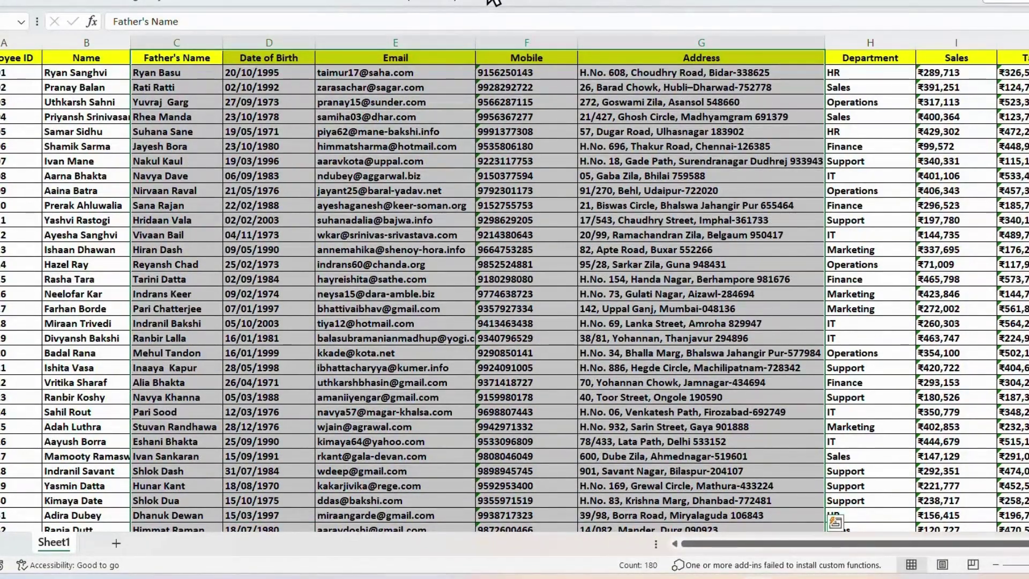
pyautogui.click(527, 294)
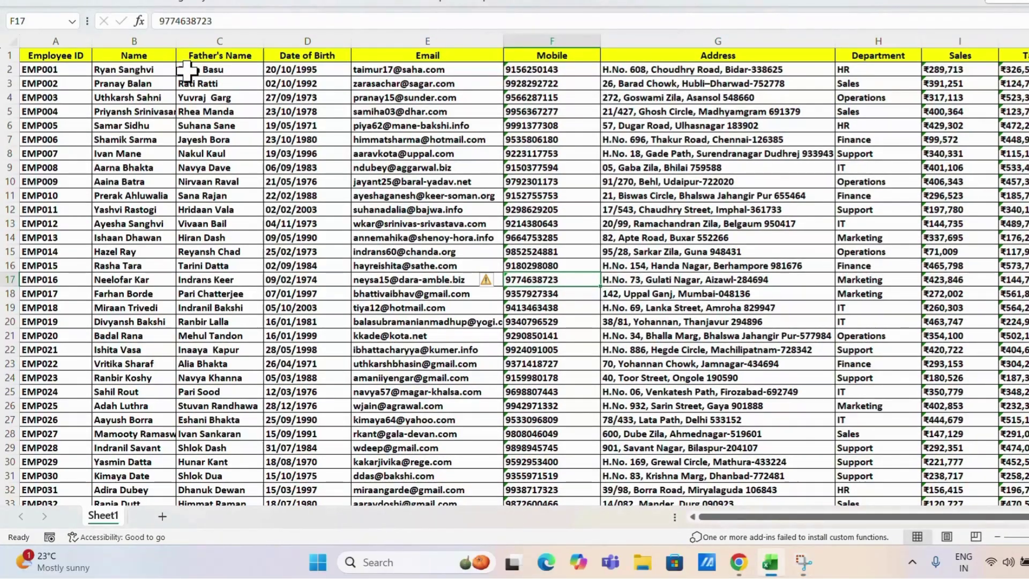
pyautogui.moveTo(76, 59); pyautogui.dragTo(1016, 59)
pyautogui.moveTo(80, 55); pyautogui.dragTo(1021, 57)
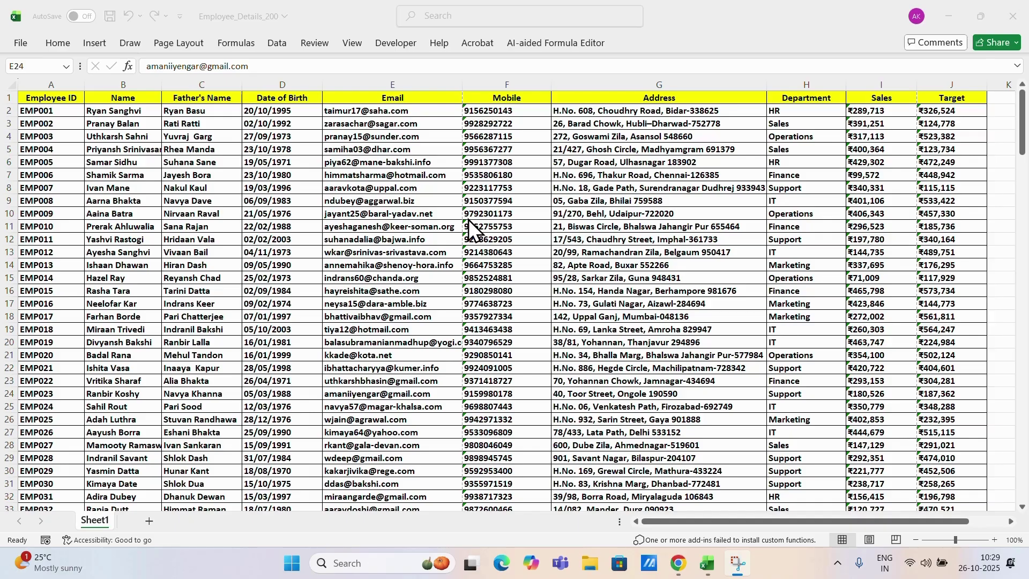
pyautogui.scroll(-5, 468, 220)
pyautogui.scroll(5, 468, 220)
pyautogui.click(680, 536)
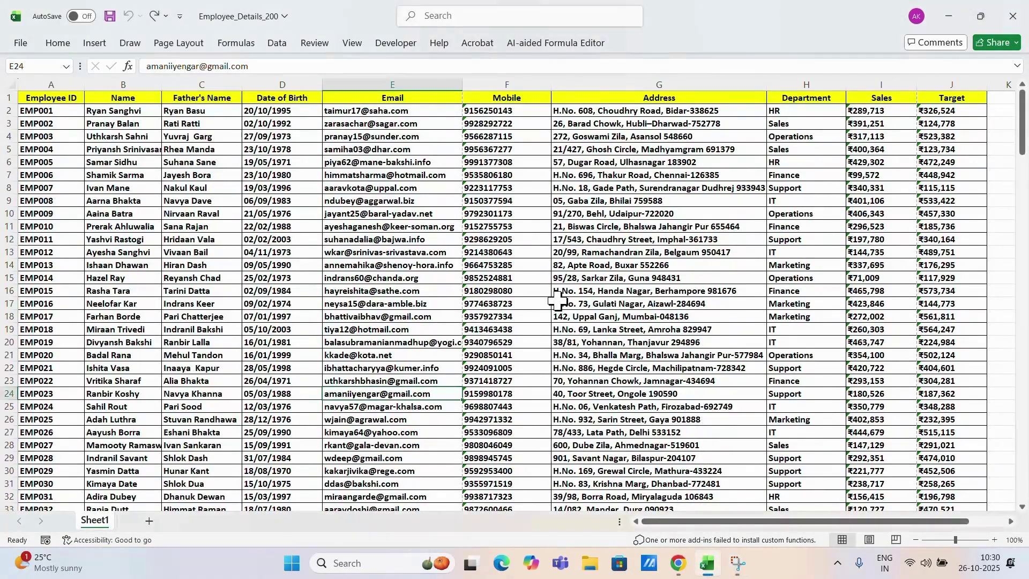
pyautogui.scroll(-17, 557, 301)
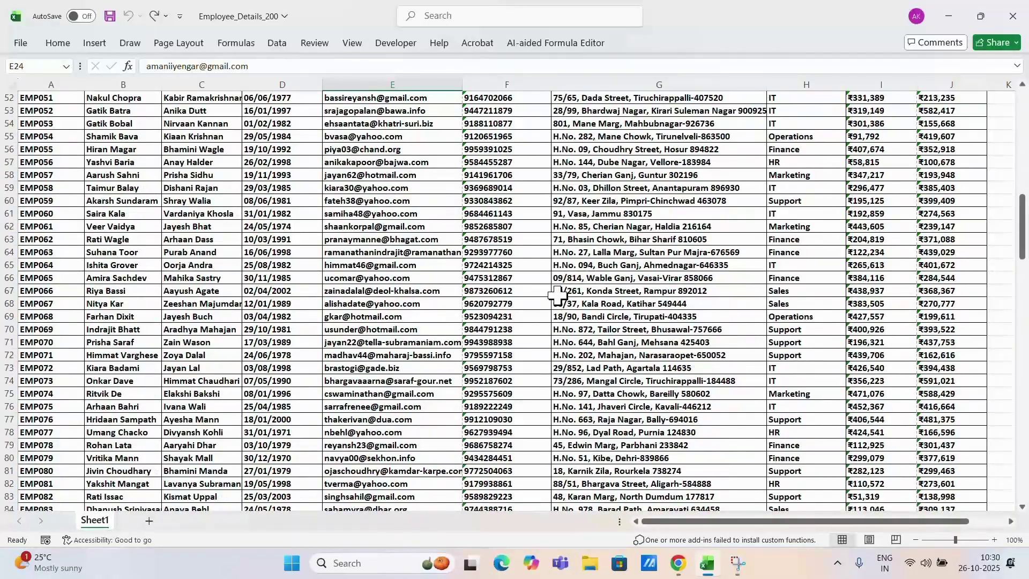
pyautogui.scroll(17, 558, 295)
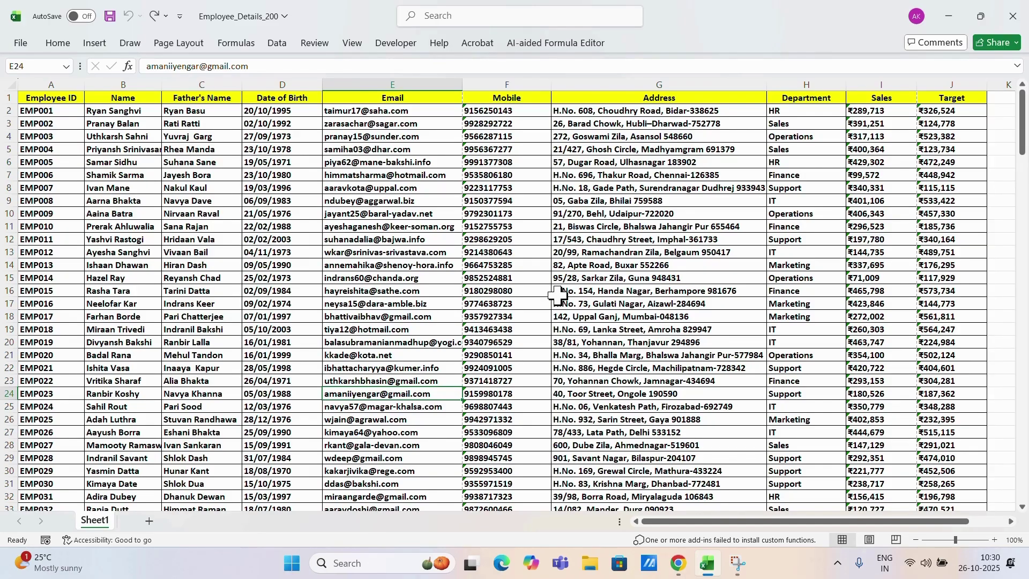
# Preview the employee sheet's printout with its current print settings and return to the worksheet.
pyautogui.click(20, 45)
pyautogui.click(49, 286)
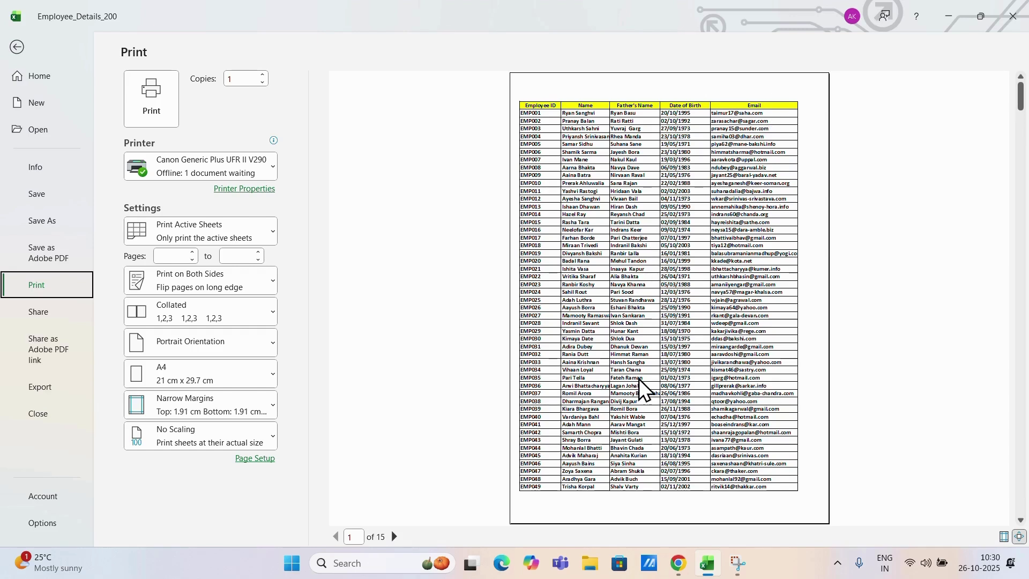
pyautogui.click(18, 49)
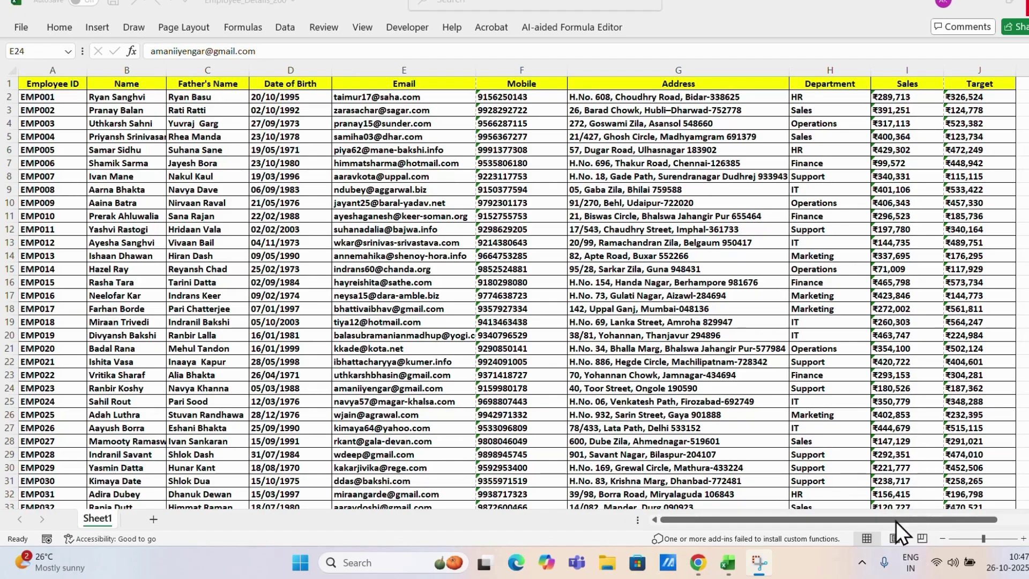
# Switch the sheet to Page Layout view and examine how the employee records split across the printed pages.
pyautogui.click(895, 539)
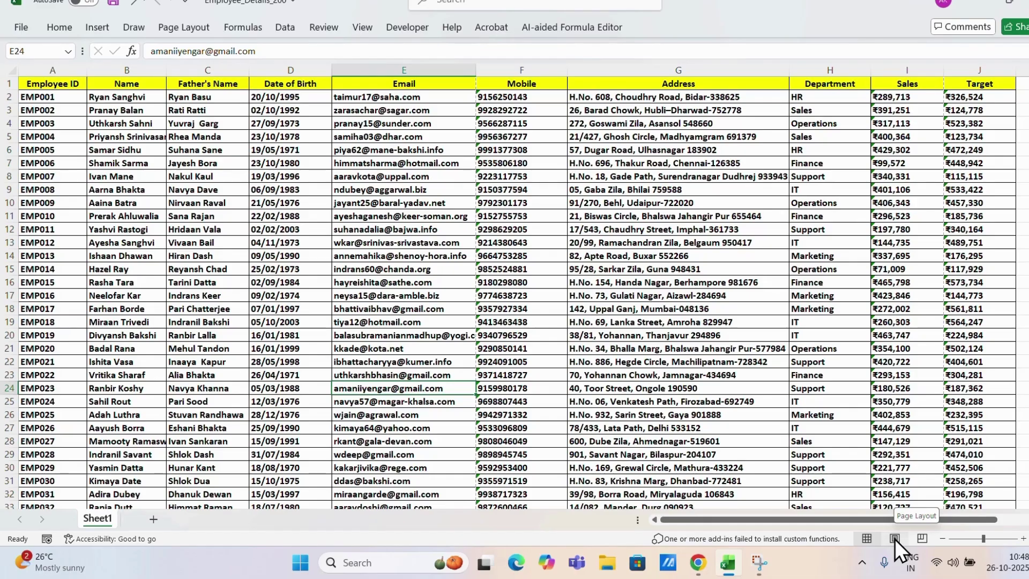
pyautogui.click(895, 539)
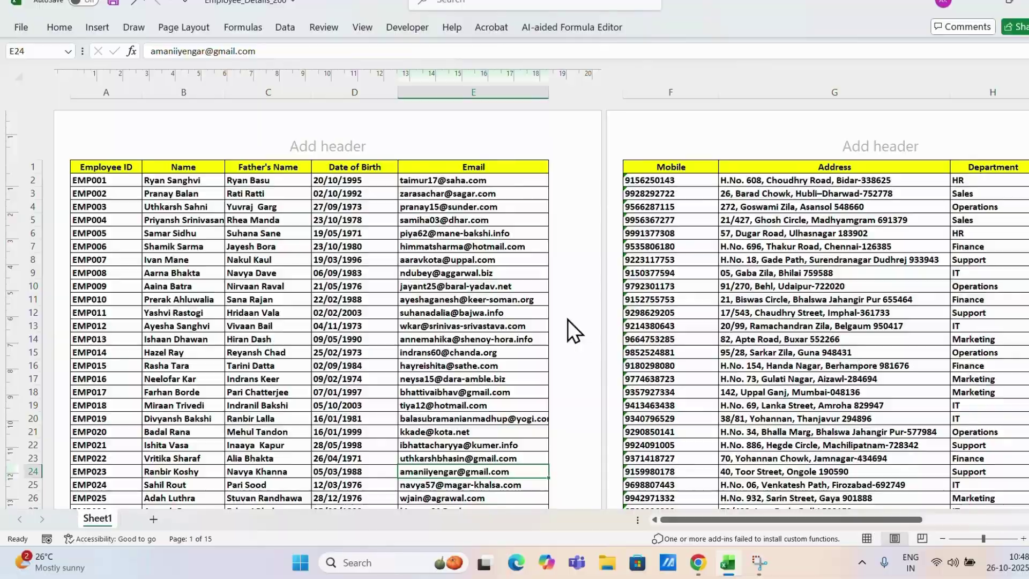
pyautogui.scroll(-8, 568, 320)
pyautogui.scroll(-20, 568, 319)
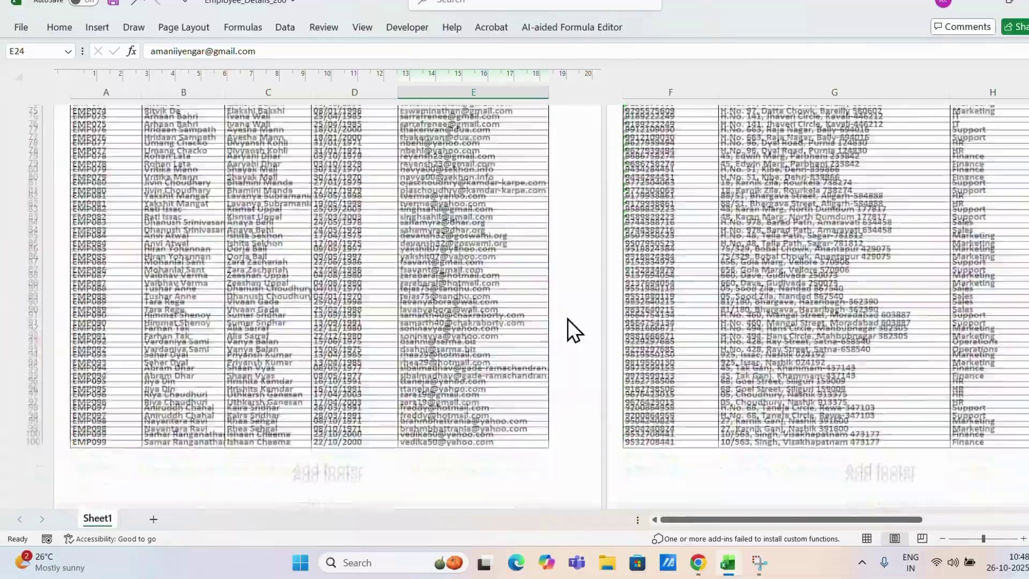
pyautogui.scroll(-20, 567, 320)
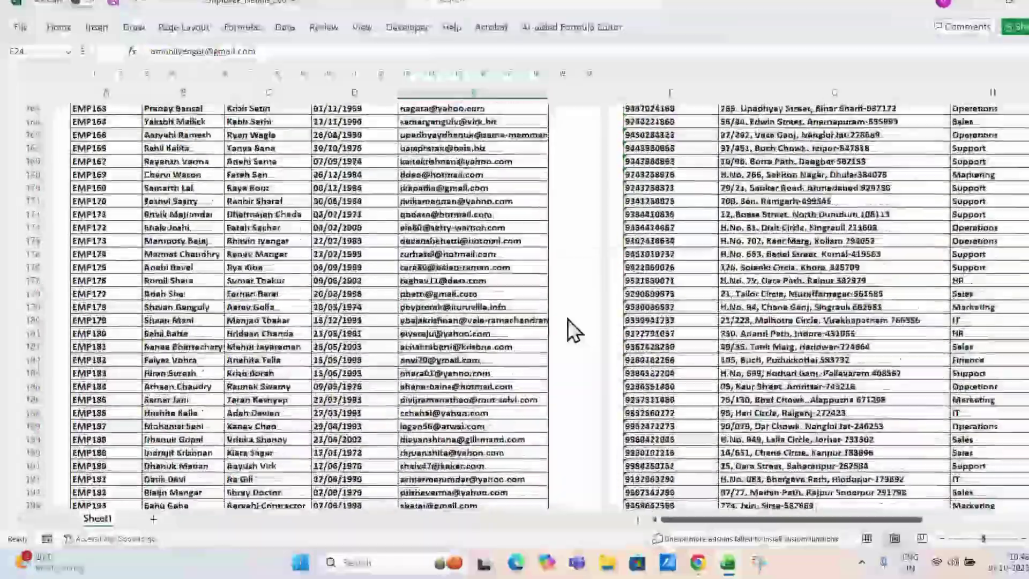
pyautogui.scroll(6, 568, 319)
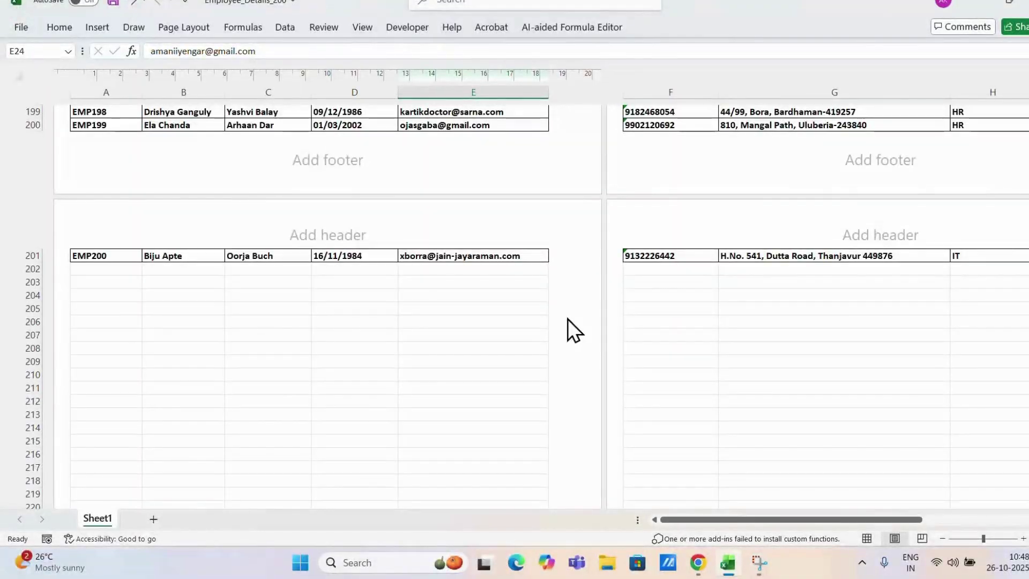
pyautogui.scroll(14, 568, 319)
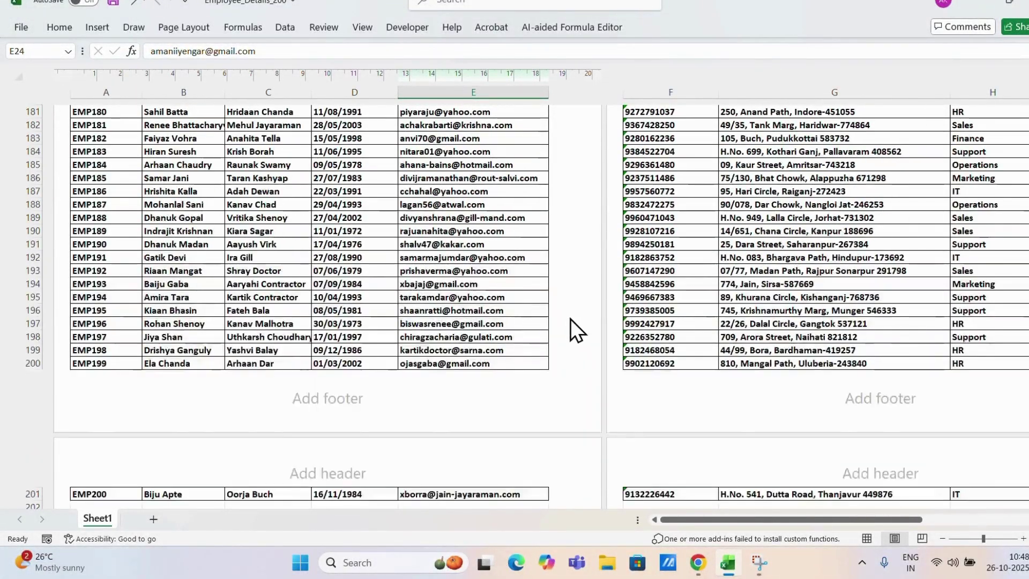
pyautogui.scroll(20, 568, 318)
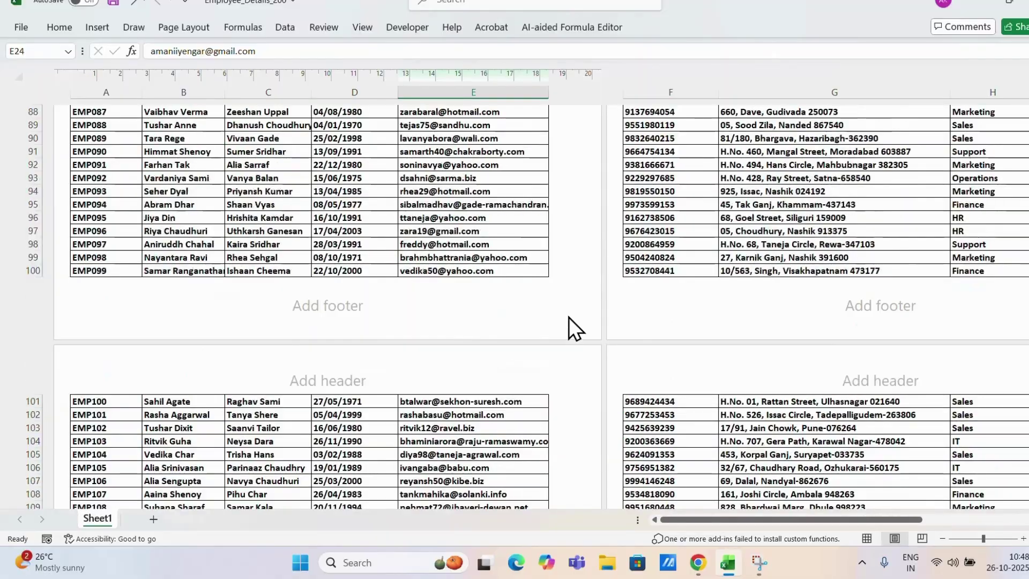
pyautogui.scroll(7, 568, 316)
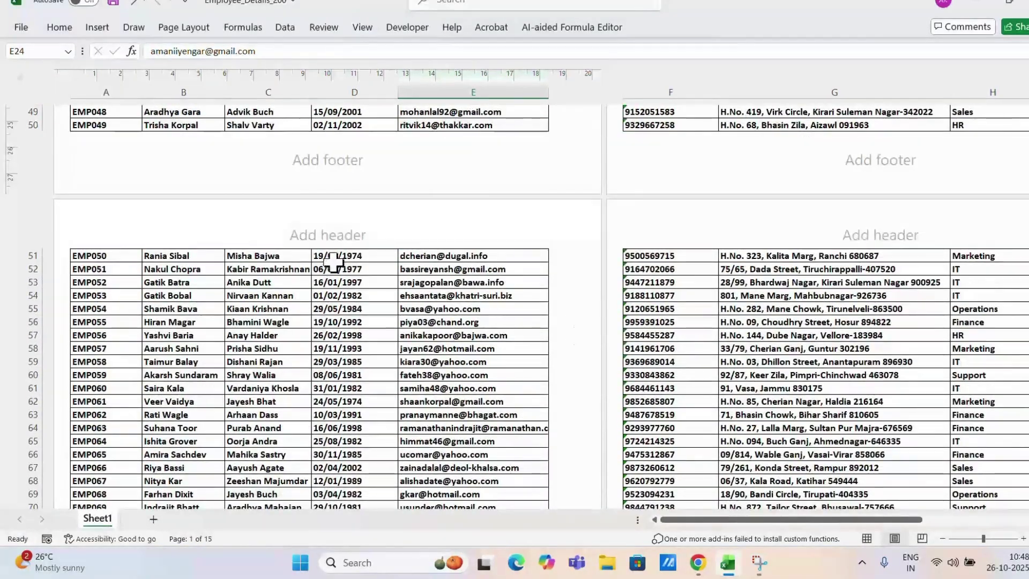
pyautogui.scroll(16, 448, 225)
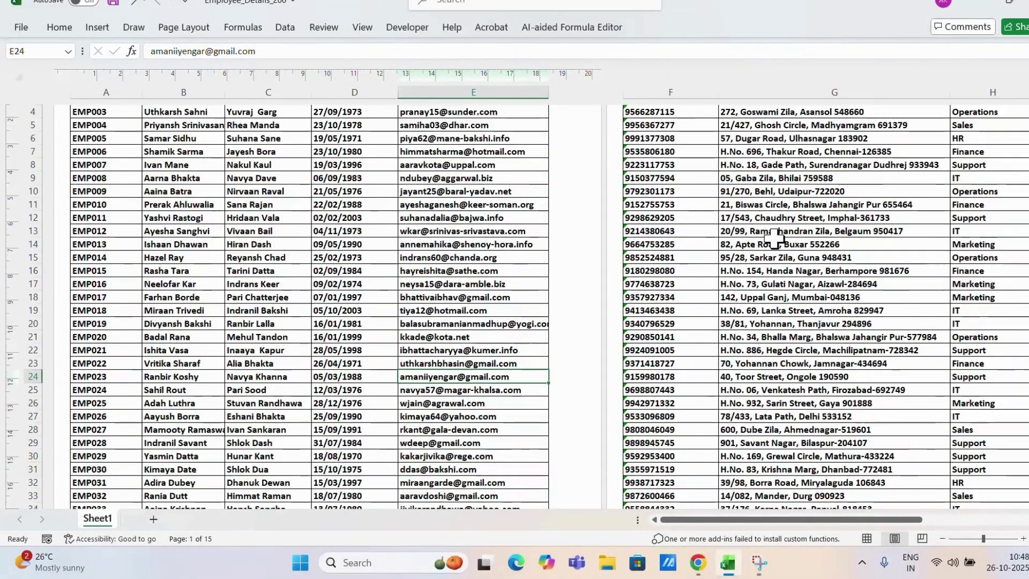
# Zoom the page layout out to 47% to compare the pages side by side, and back in to 131%.
pyautogui.click(966, 541)
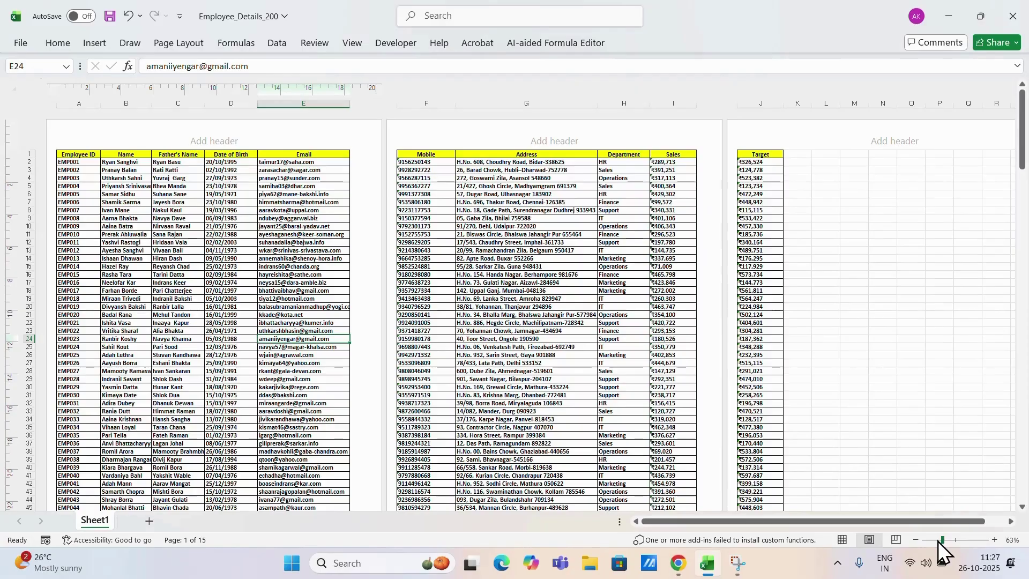
pyautogui.click(936, 541)
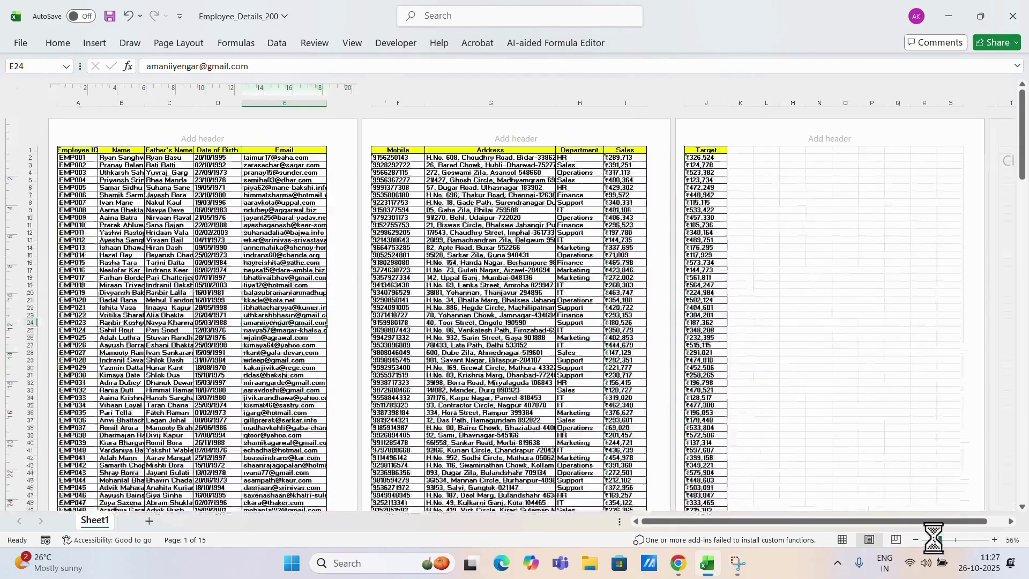
pyautogui.click(935, 540)
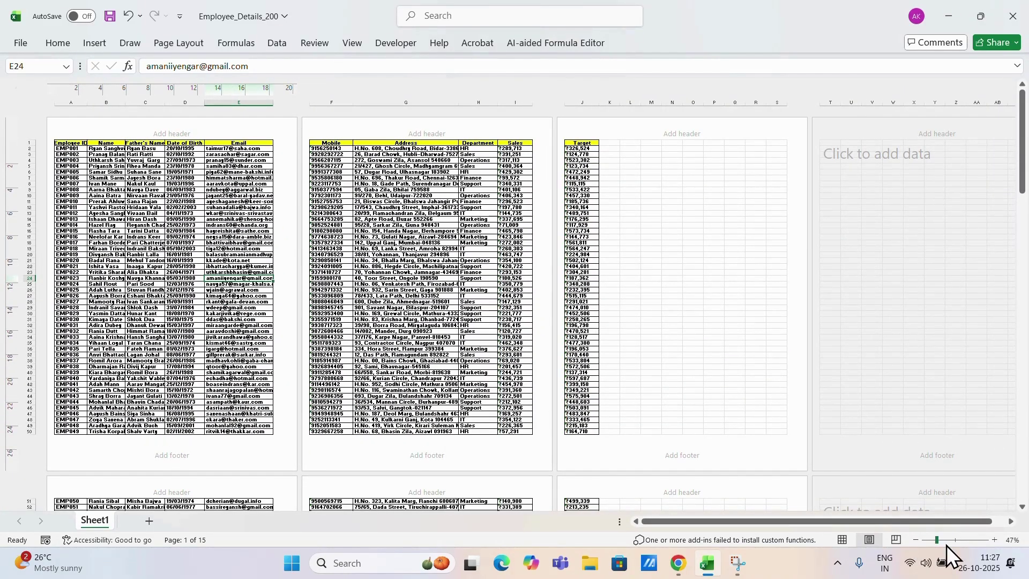
pyautogui.moveTo(937, 539); pyautogui.dragTo(960, 540)
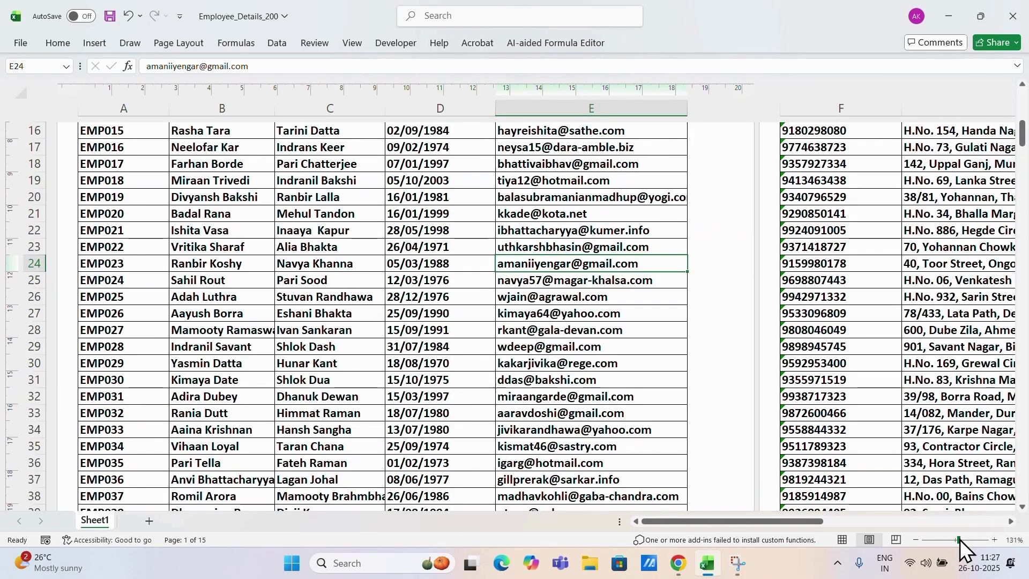
# Inspect the page break between rows 50 and 51 and return the sheet to Normal view at its first row.
pyautogui.scroll(4, 551, 265)
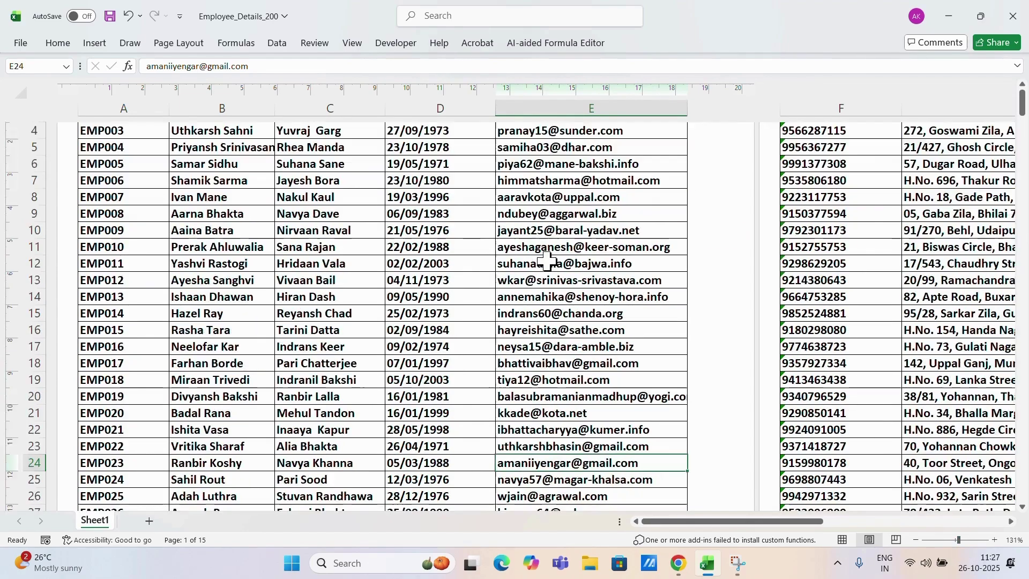
pyautogui.scroll(-12, 540, 295)
pyautogui.scroll(-4, 571, 415)
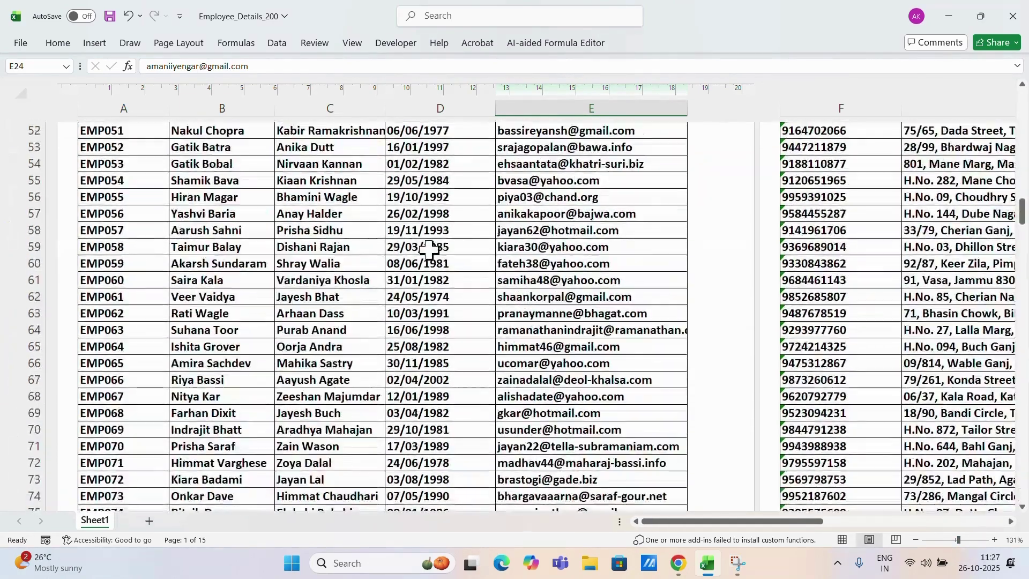
pyautogui.scroll(3, 403, 402)
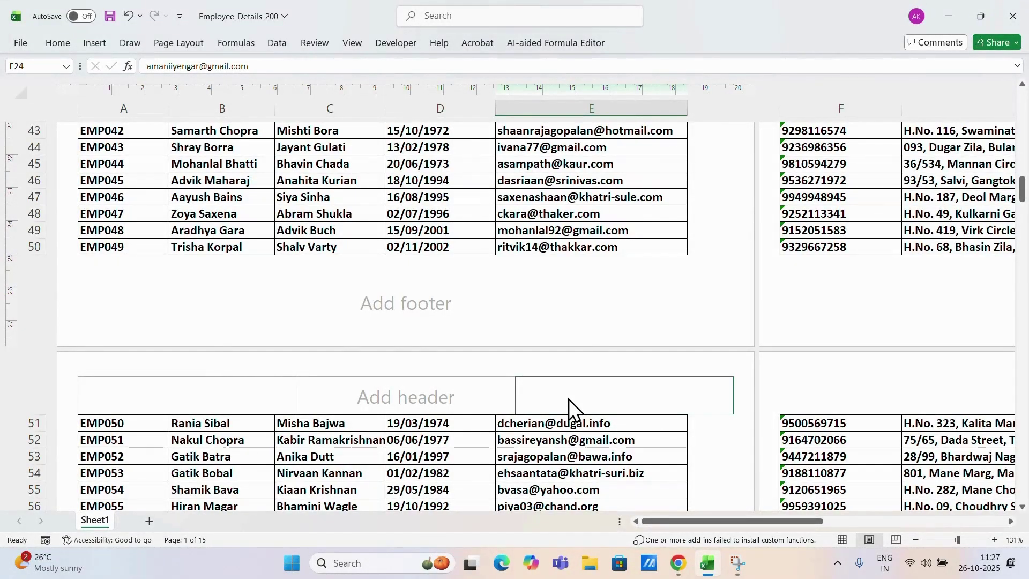
pyautogui.scroll(7, 569, 399)
pyautogui.scroll(1, 568, 399)
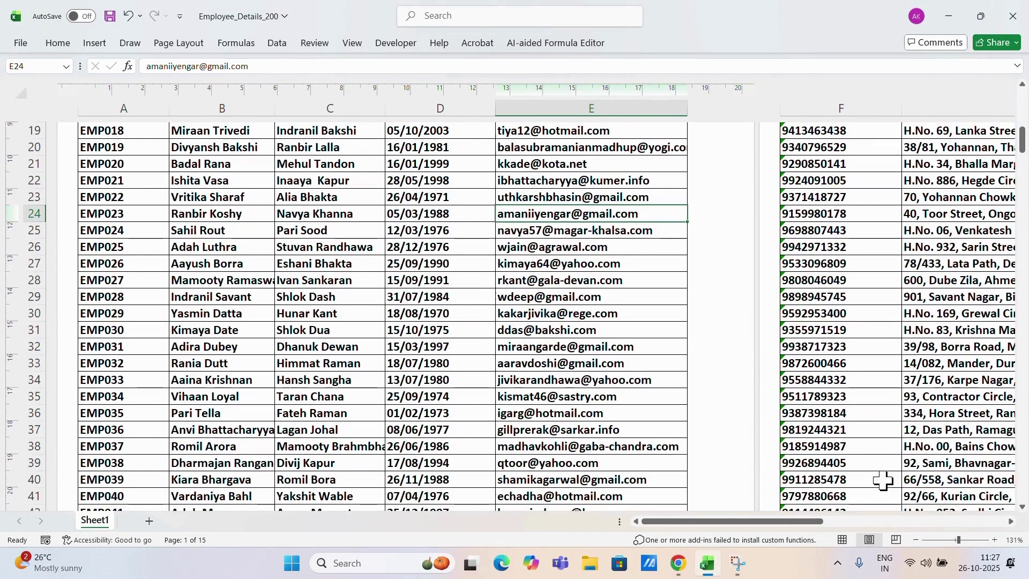
pyautogui.click(843, 540)
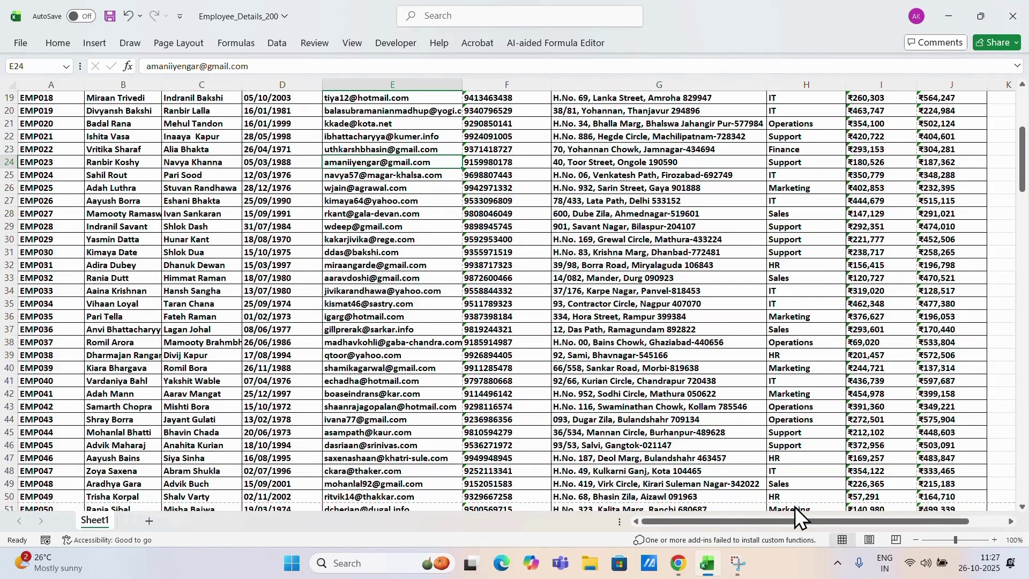
pyautogui.scroll(6, 619, 368)
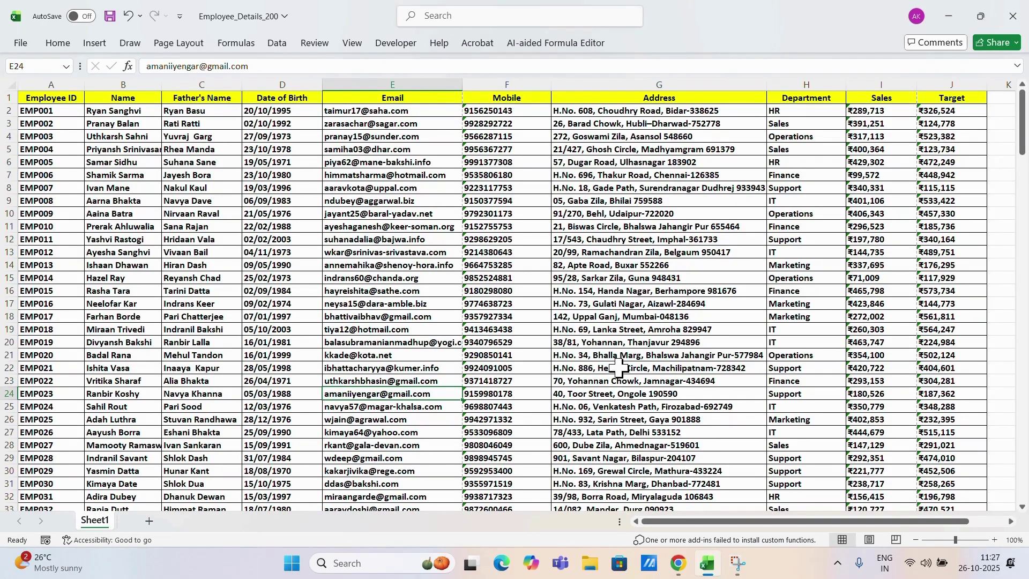
# Check the page orientation choices in the print settings without changing them and return to the worksheet.
pyautogui.click(22, 44)
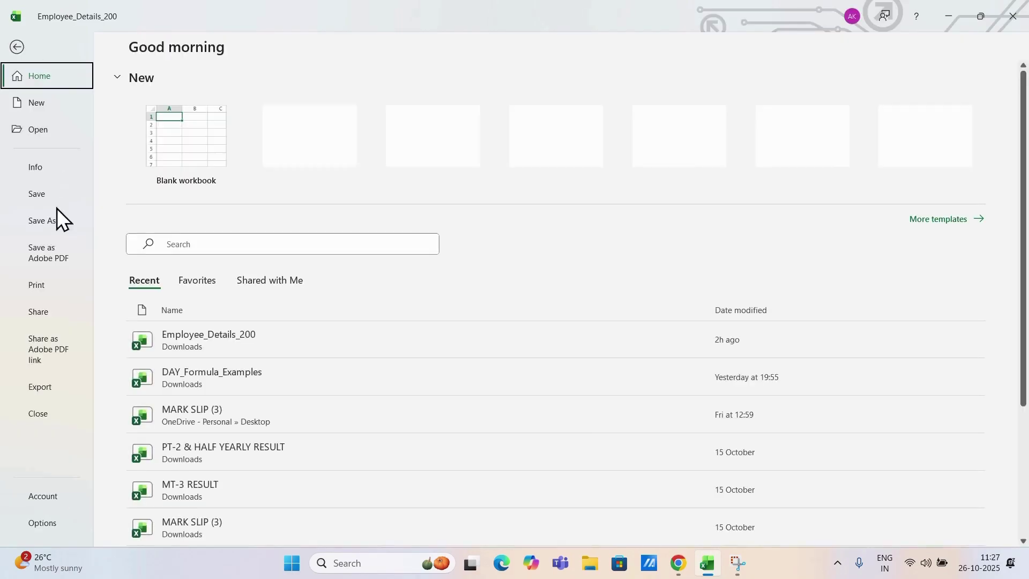
pyautogui.click(48, 291)
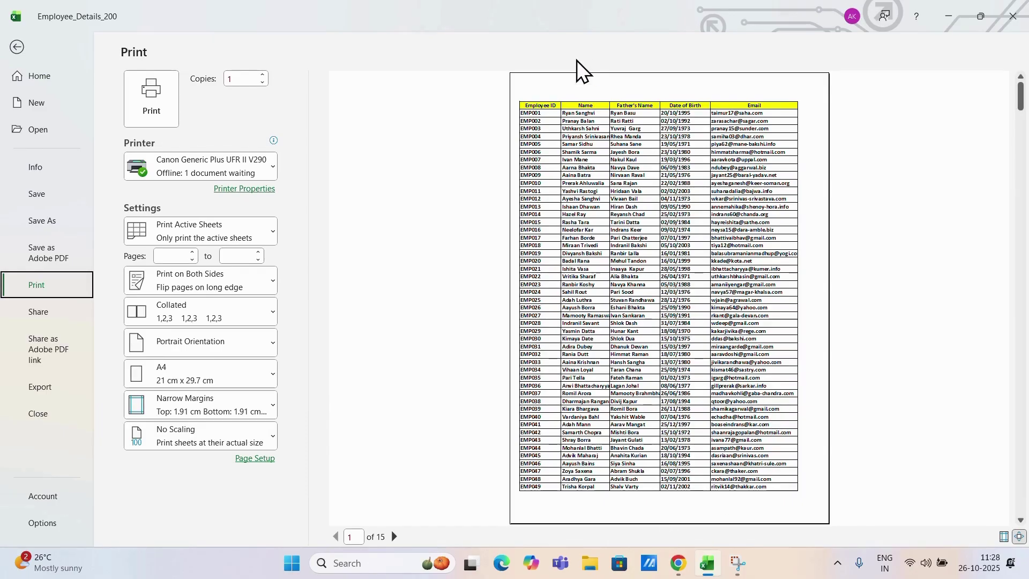
pyautogui.click(231, 339)
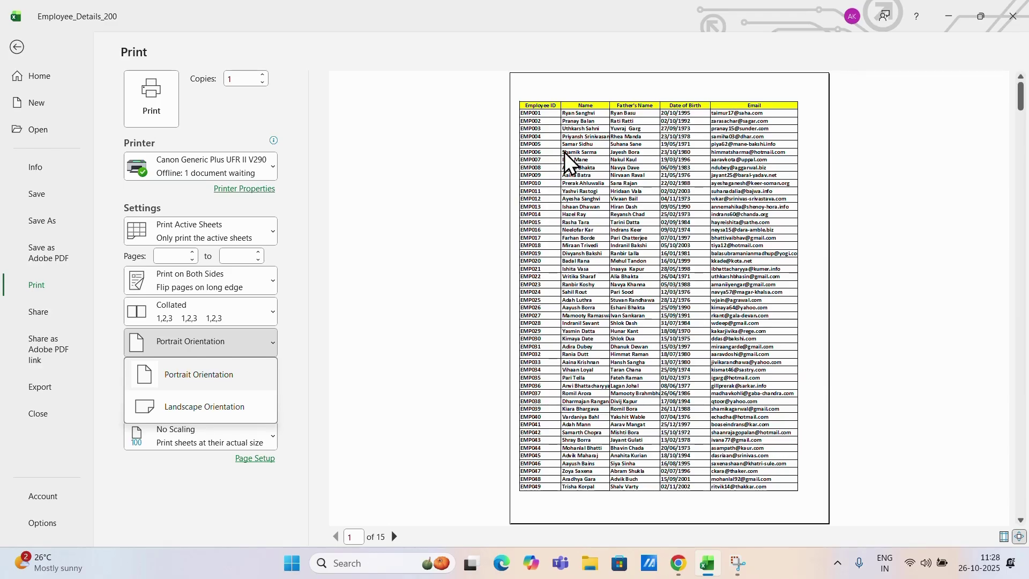
pyautogui.click(22, 50)
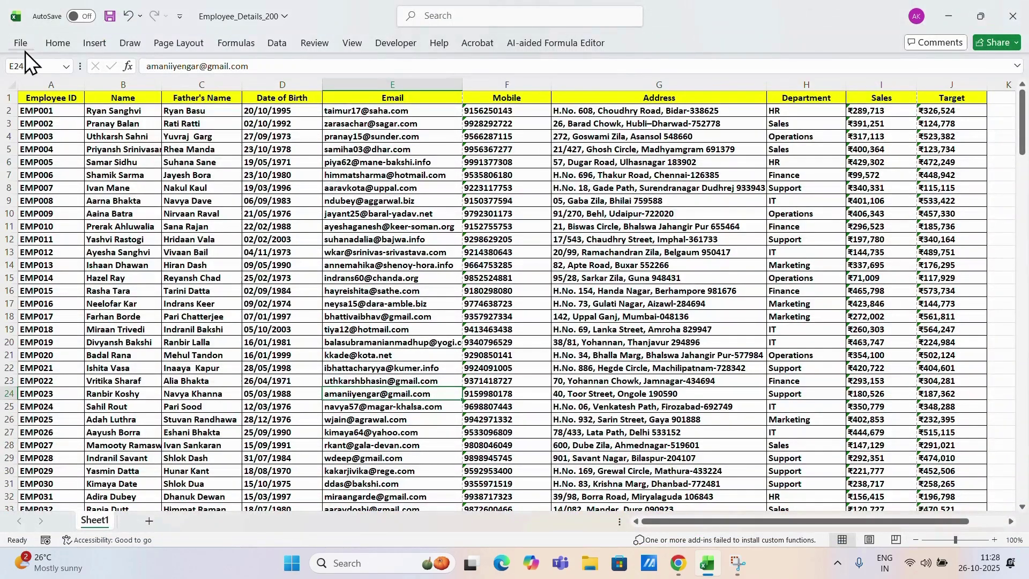
# Apply the Narrow page margins to the worksheet, check the result in the print preview, and return to the sheet.
pyautogui.click(182, 46)
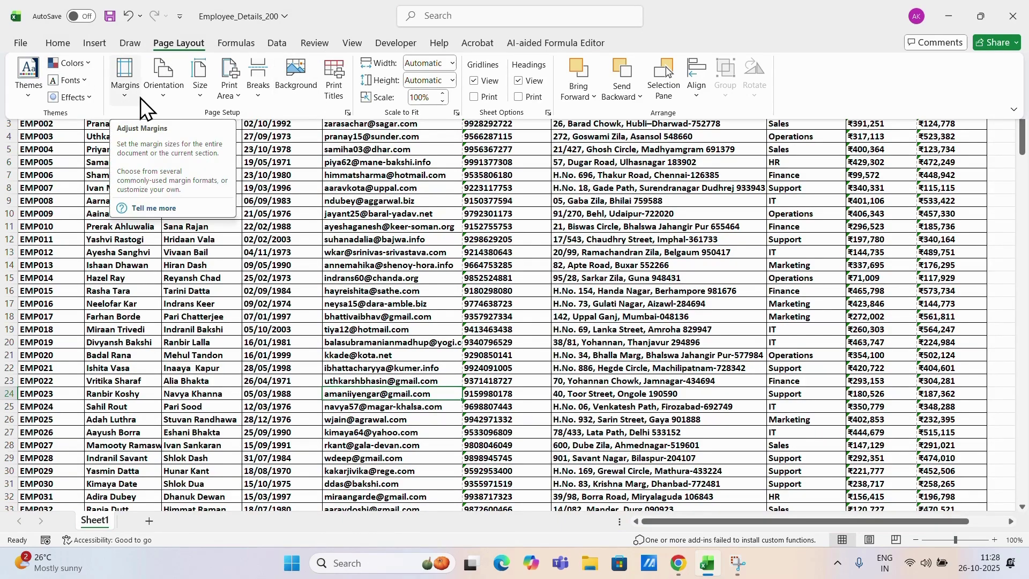
pyautogui.click(176, 45)
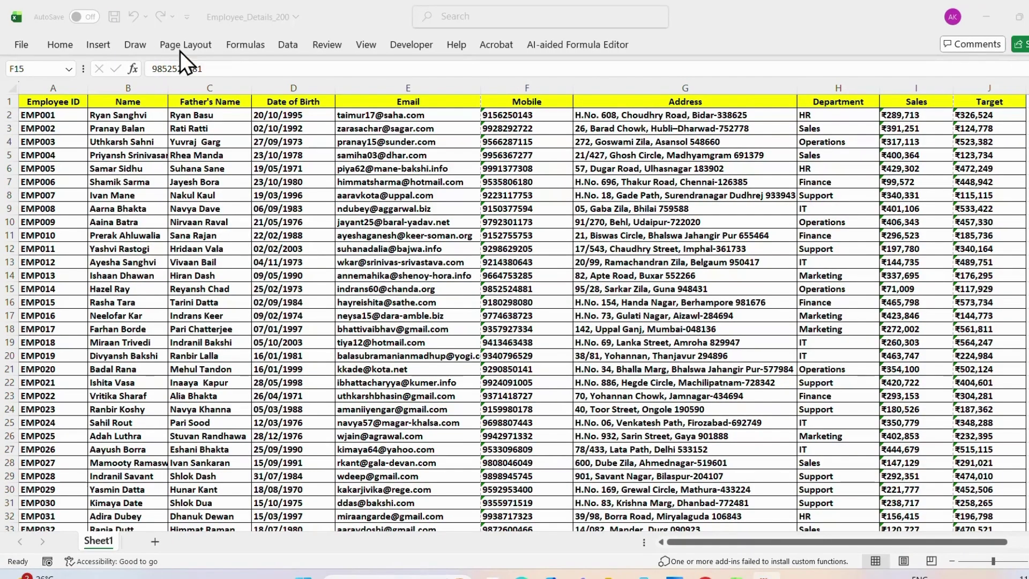
pyautogui.click(181, 49)
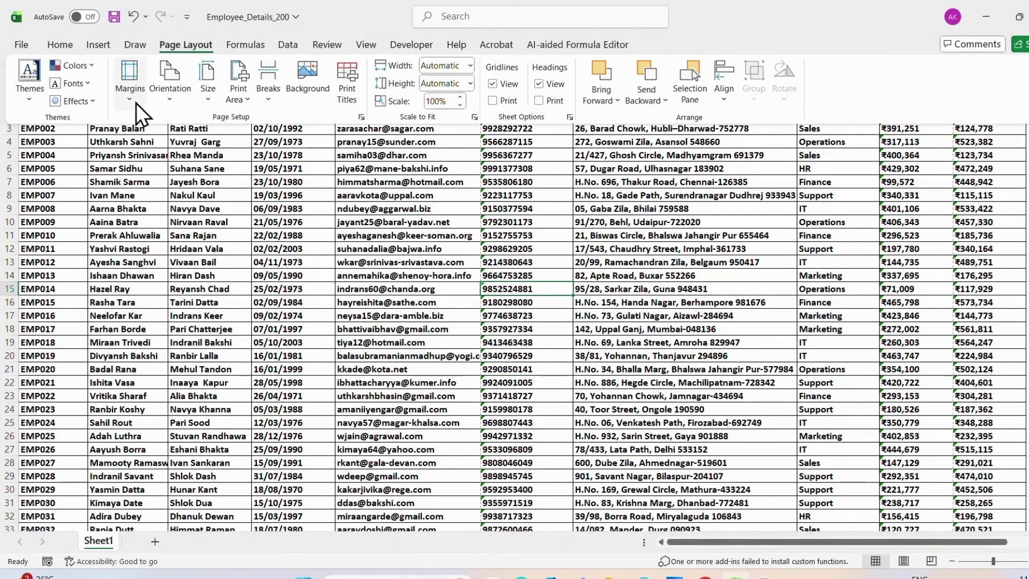
pyautogui.click(137, 103)
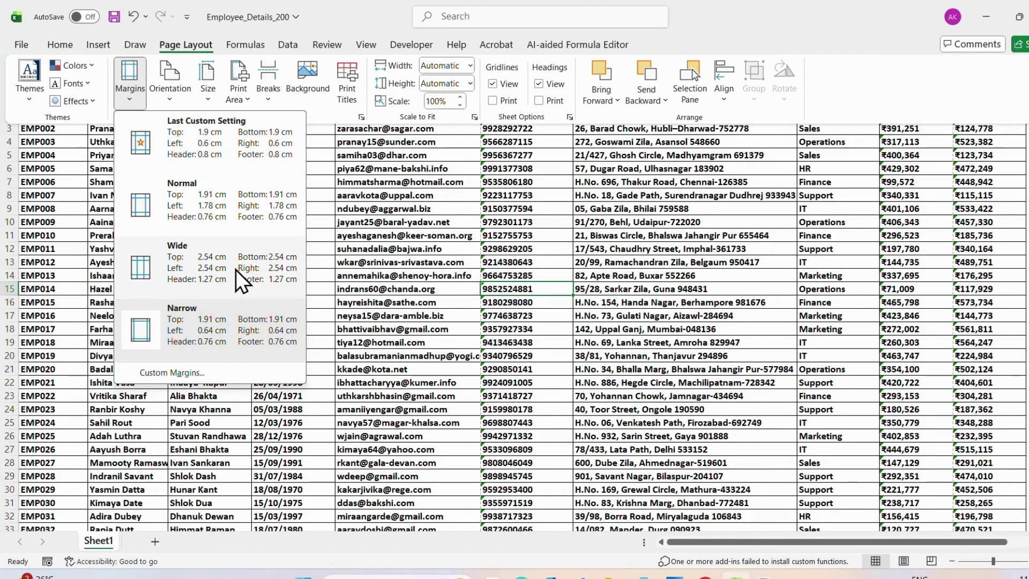
pyautogui.click(222, 341)
pyautogui.click(21, 45)
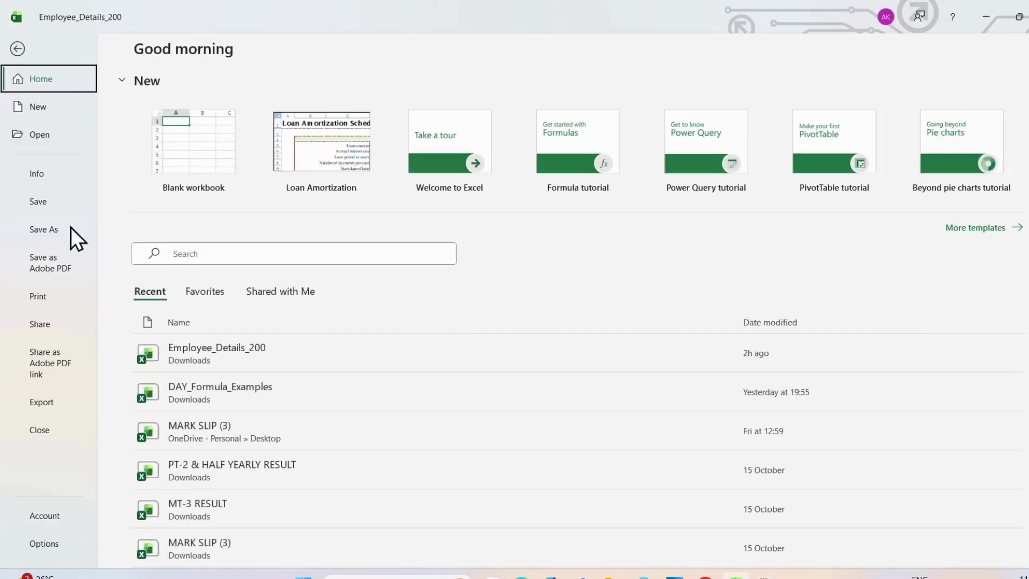
pyautogui.click(42, 296)
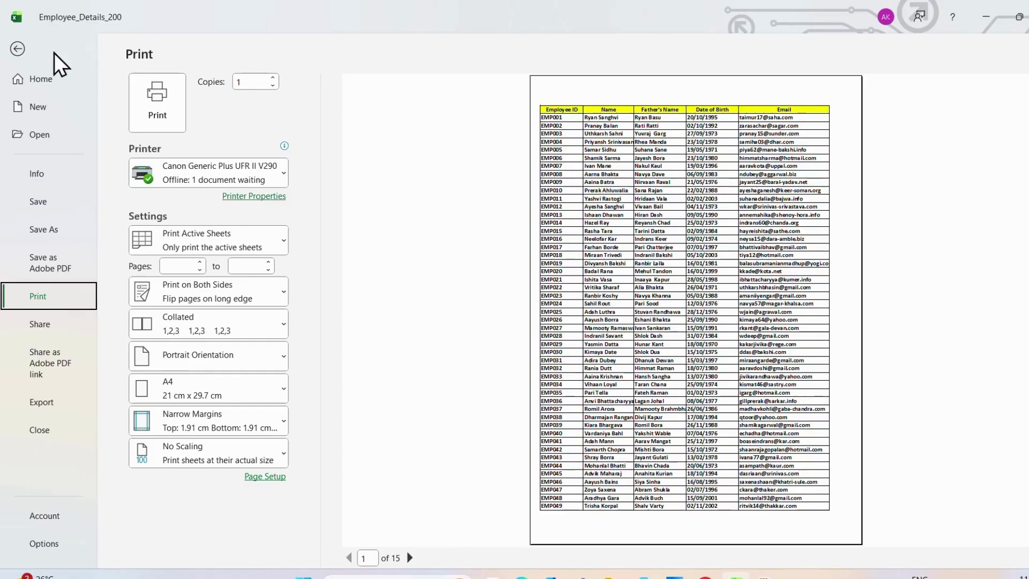
pyautogui.click(17, 53)
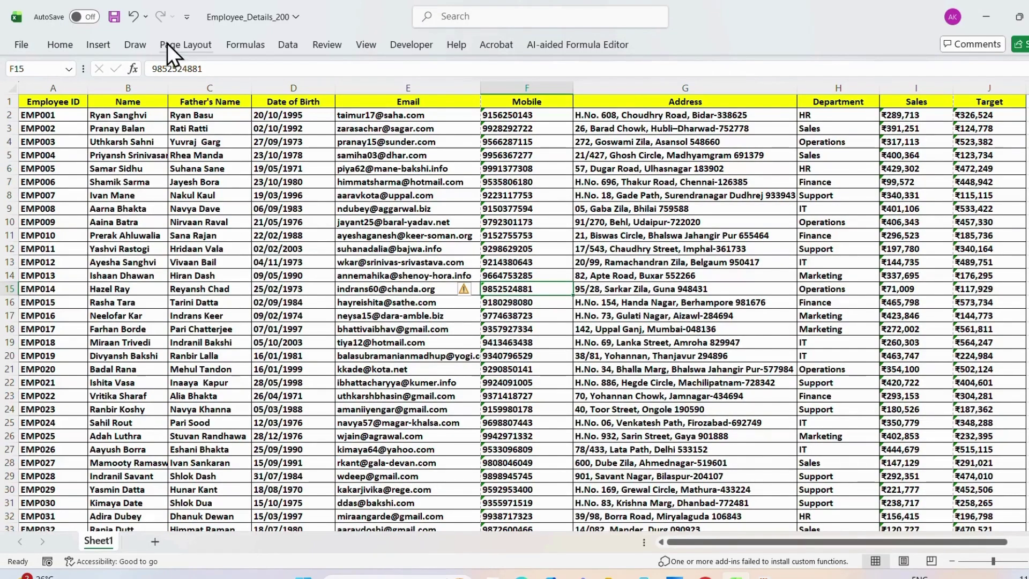
# Change the page margins to Normal and compare how many columns fit on the first page in the print preview.
pyautogui.click(170, 44)
pyautogui.click(131, 89)
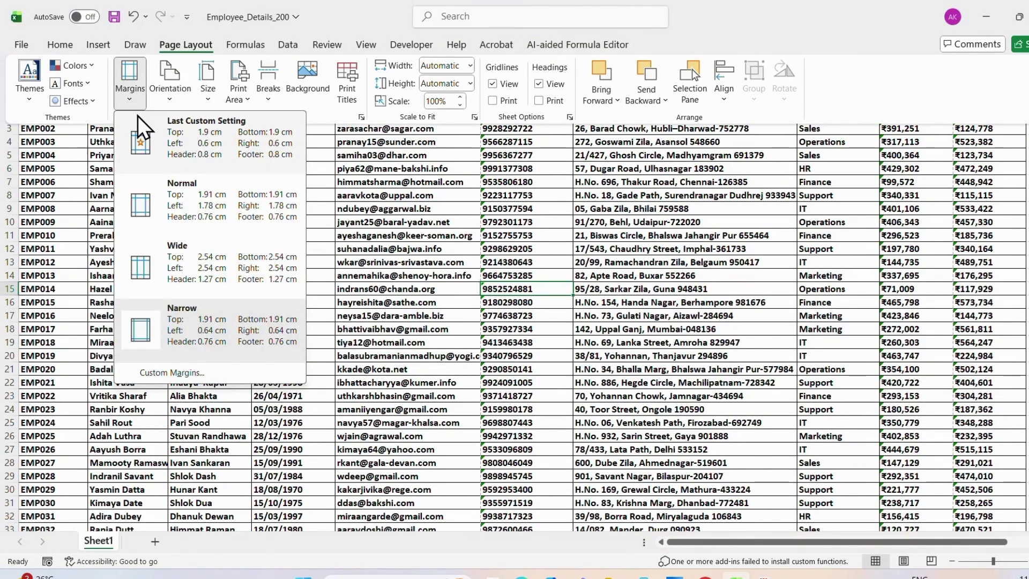
pyautogui.click(220, 215)
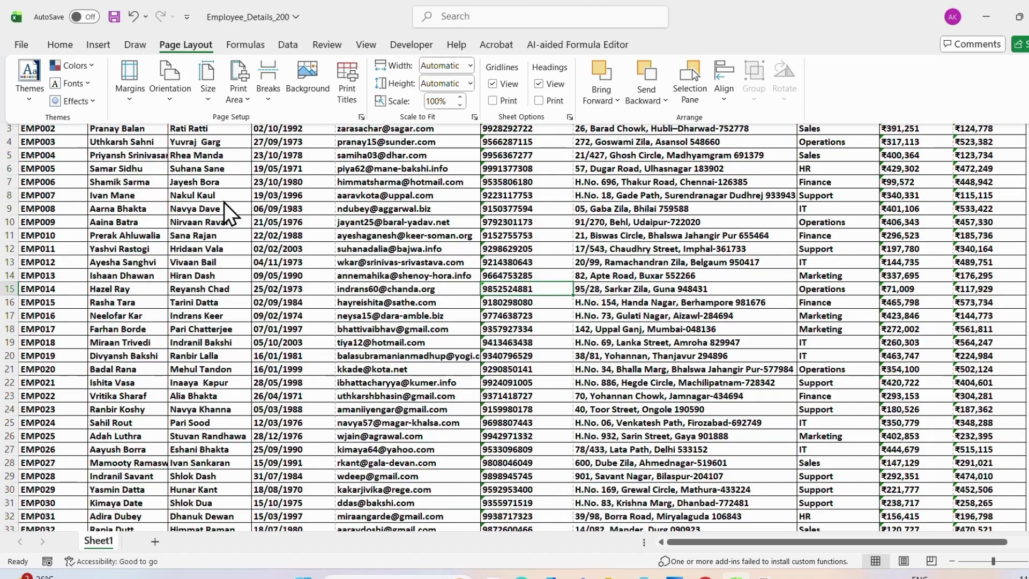
pyautogui.click(21, 45)
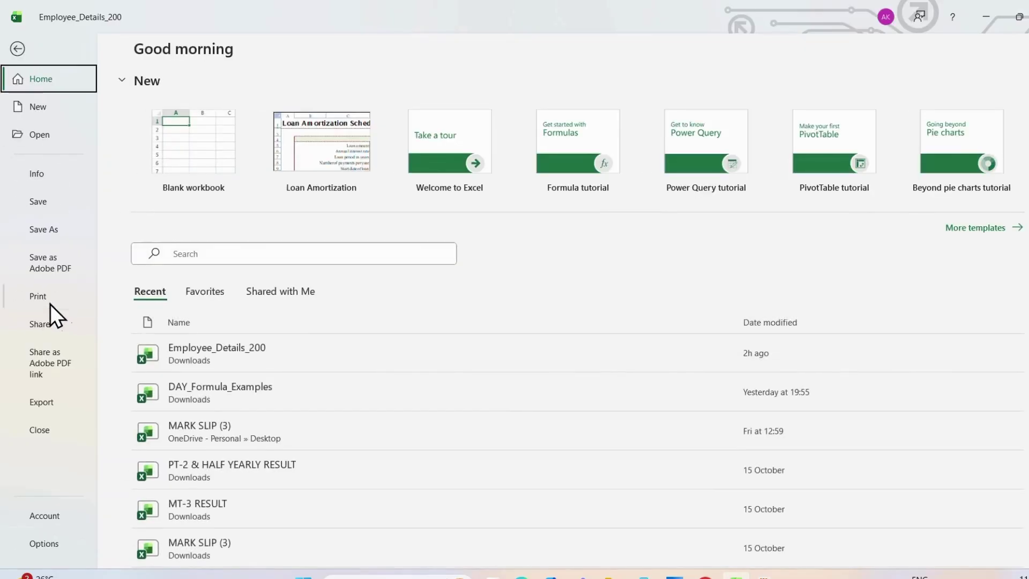
pyautogui.click(49, 301)
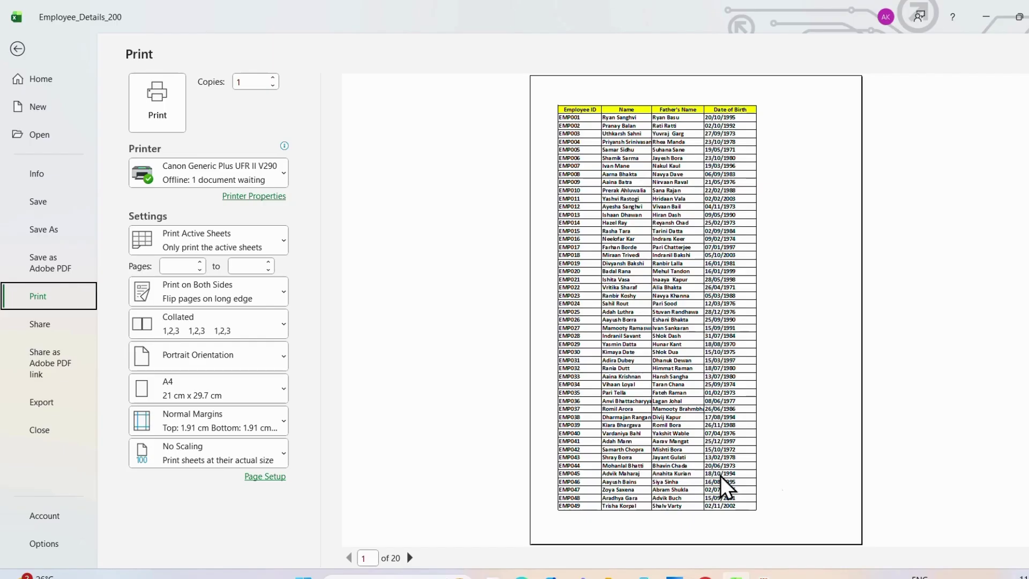
pyautogui.click(16, 49)
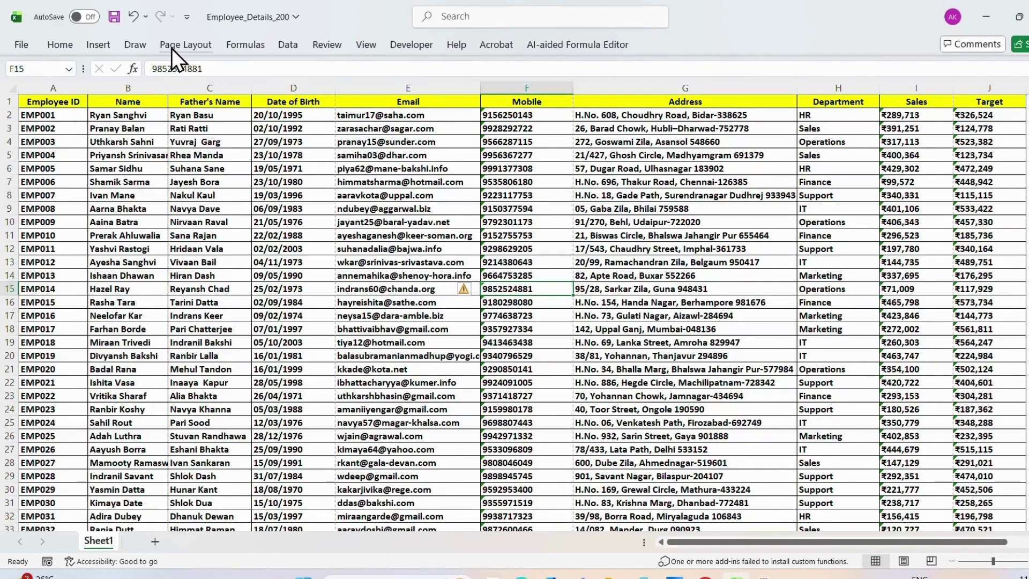
# Set the page margins back to Narrow and open the print preview to check them.
pyautogui.click(172, 47)
pyautogui.click(134, 90)
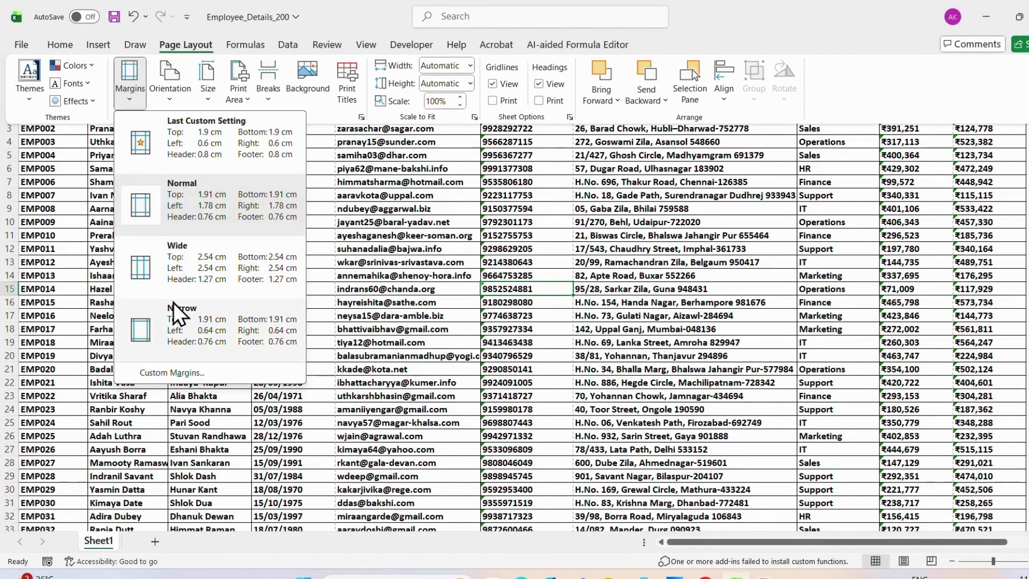
pyautogui.click(178, 318)
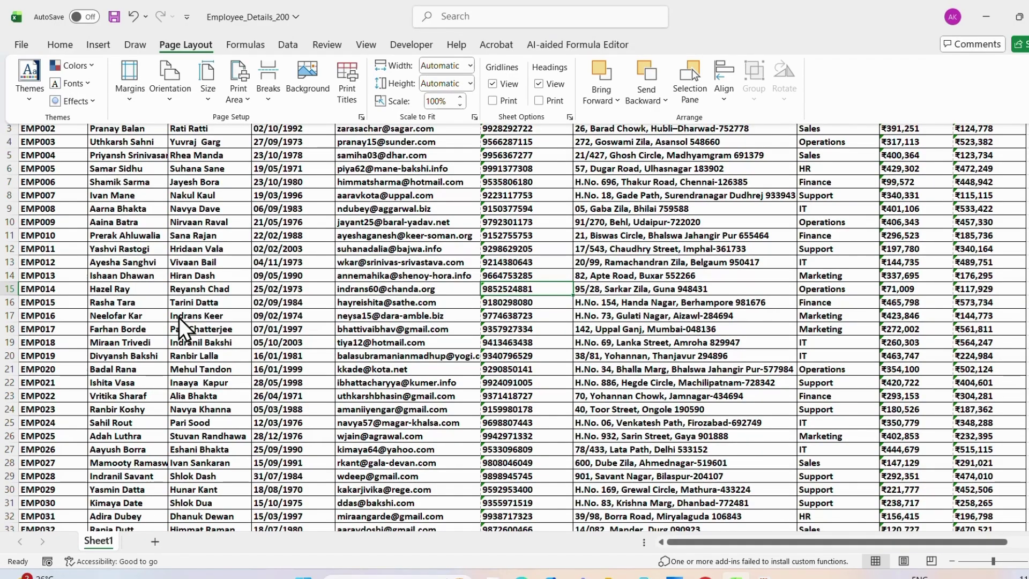
pyautogui.click(22, 44)
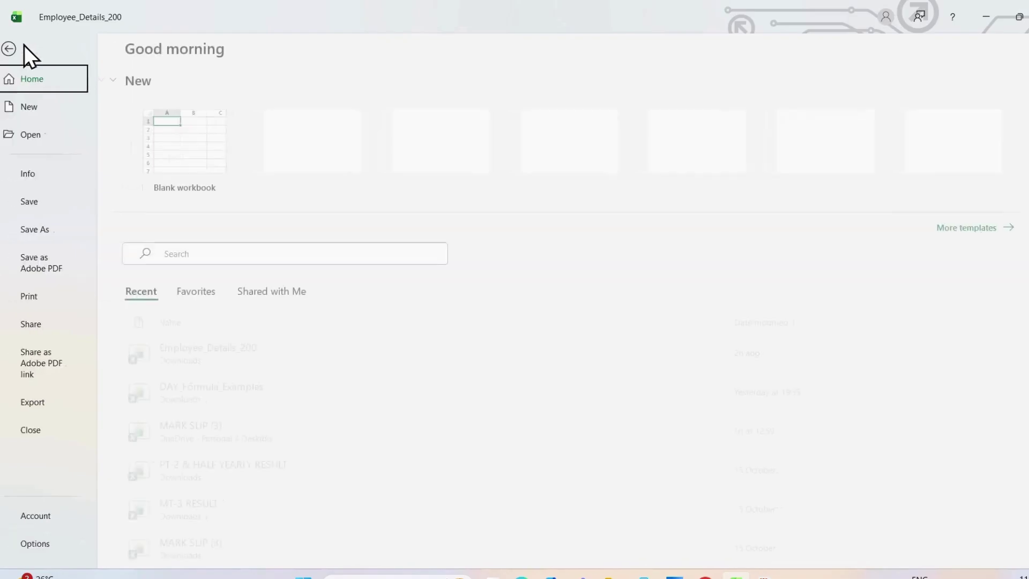
pyautogui.click(41, 308)
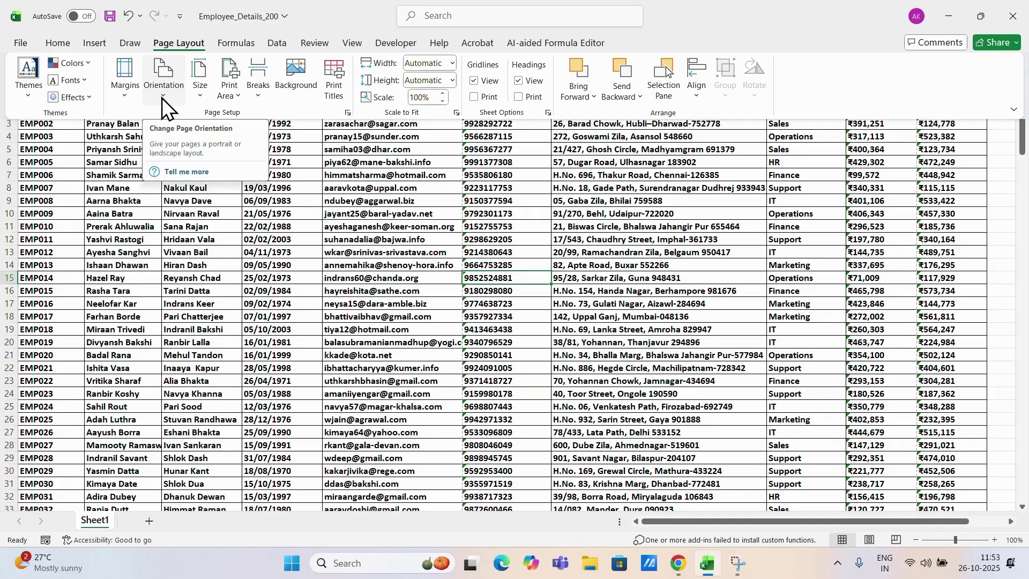
# Set the page orientation to Landscape, check the wider page in the print preview, and return to the worksheet.
pyautogui.click(162, 98)
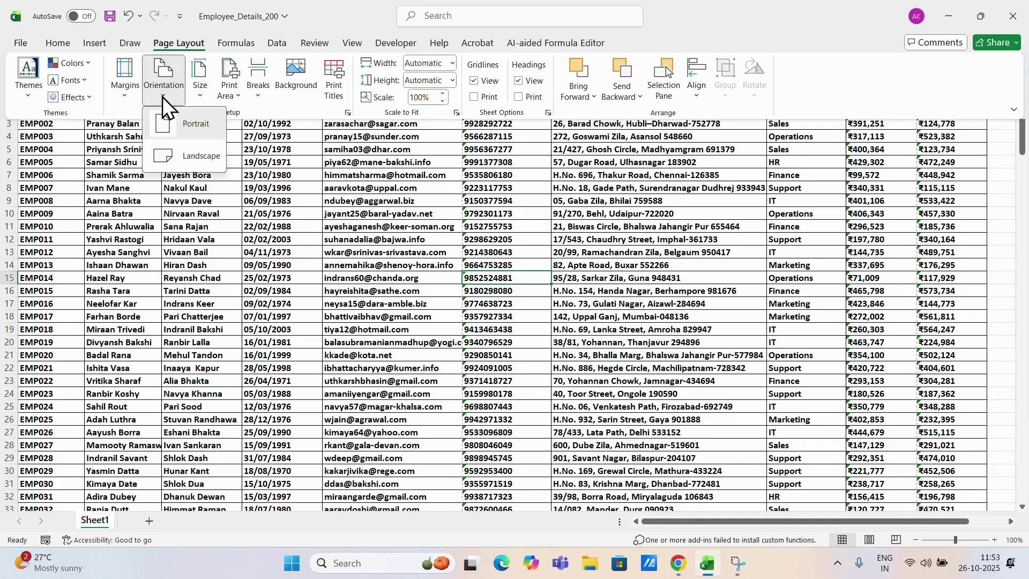
pyautogui.click(256, 185)
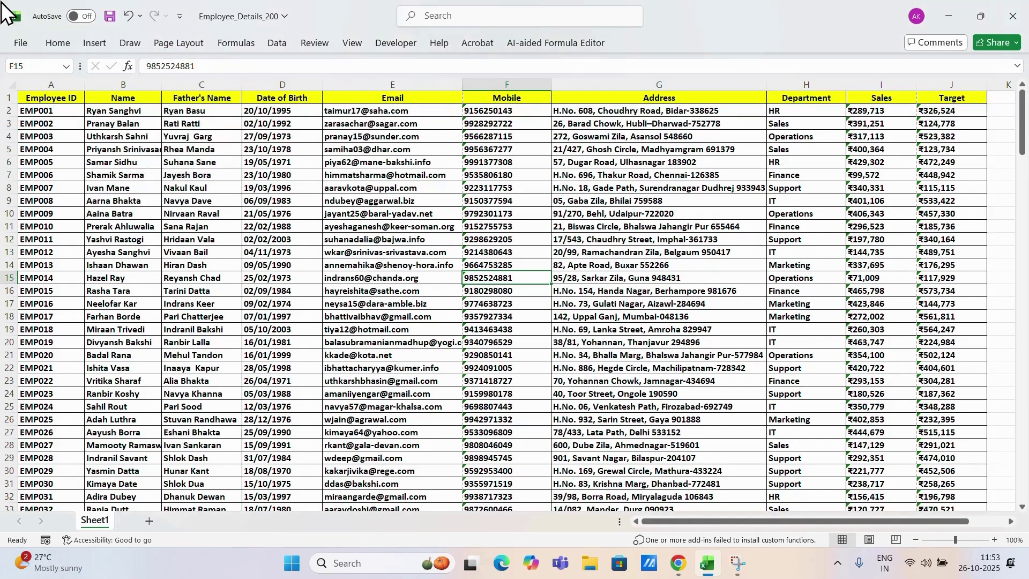
pyautogui.click(175, 46)
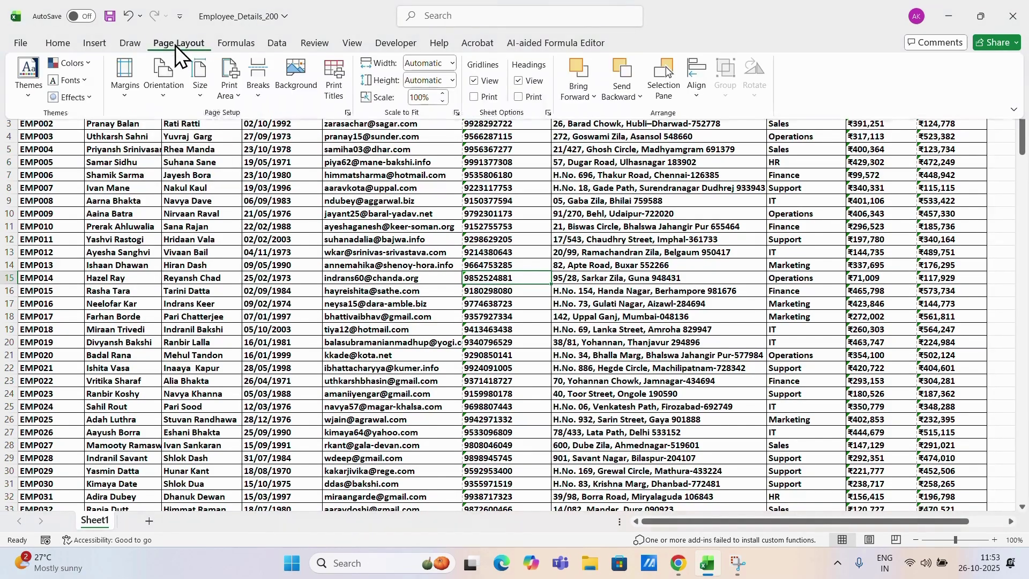
pyautogui.click(162, 96)
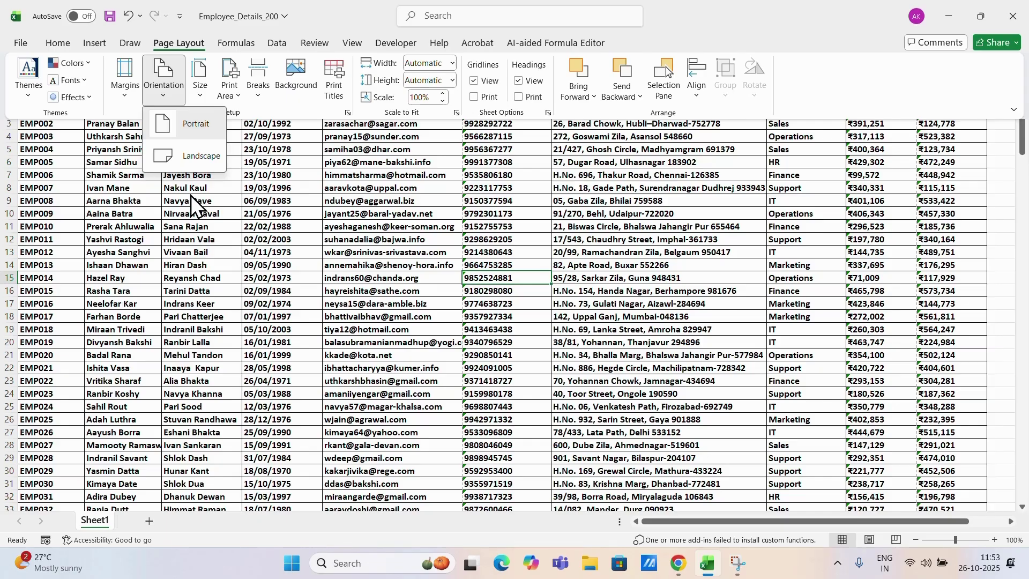
pyautogui.click(185, 160)
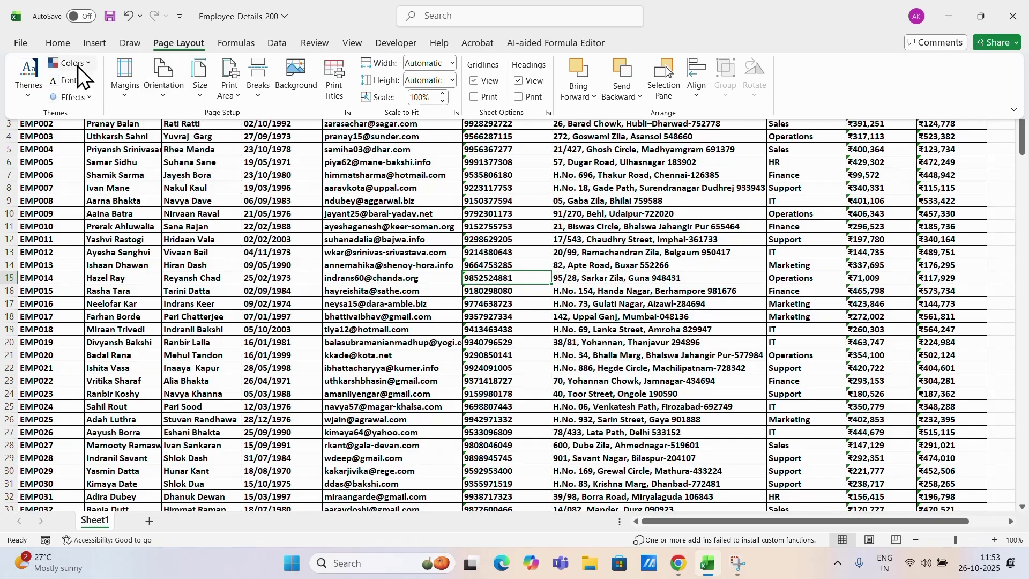
pyautogui.click(21, 43)
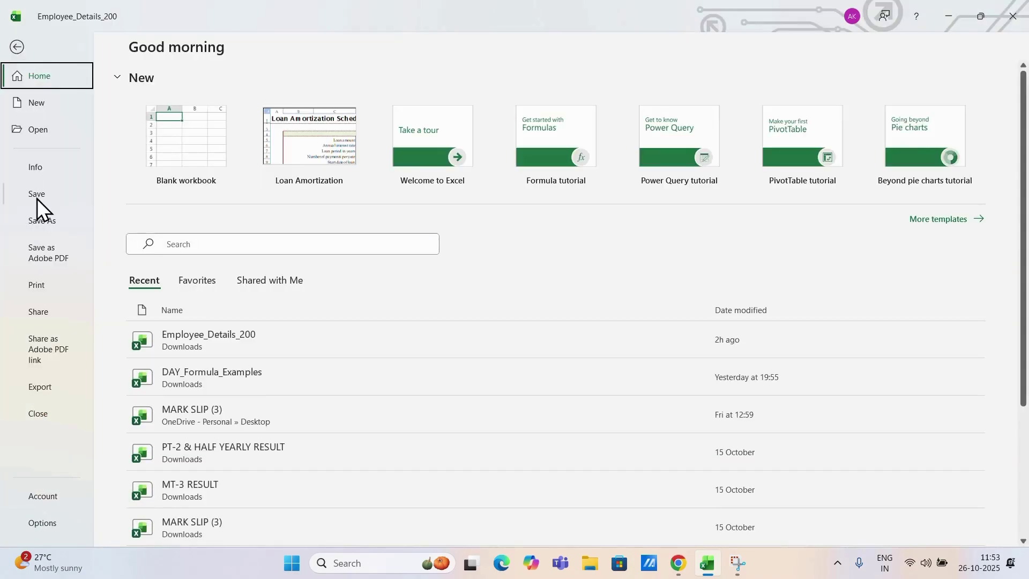
pyautogui.click(37, 285)
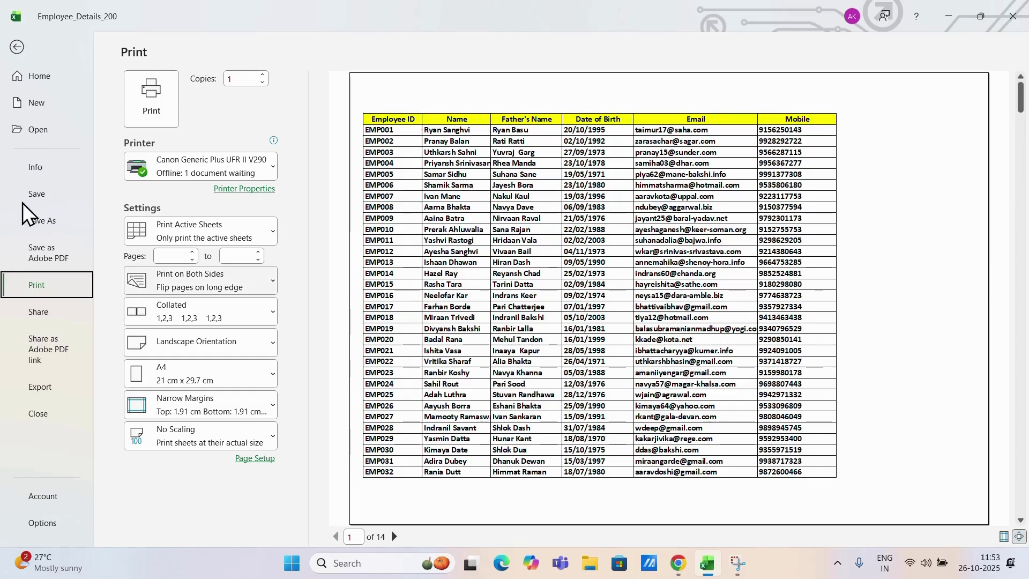
pyautogui.click(16, 50)
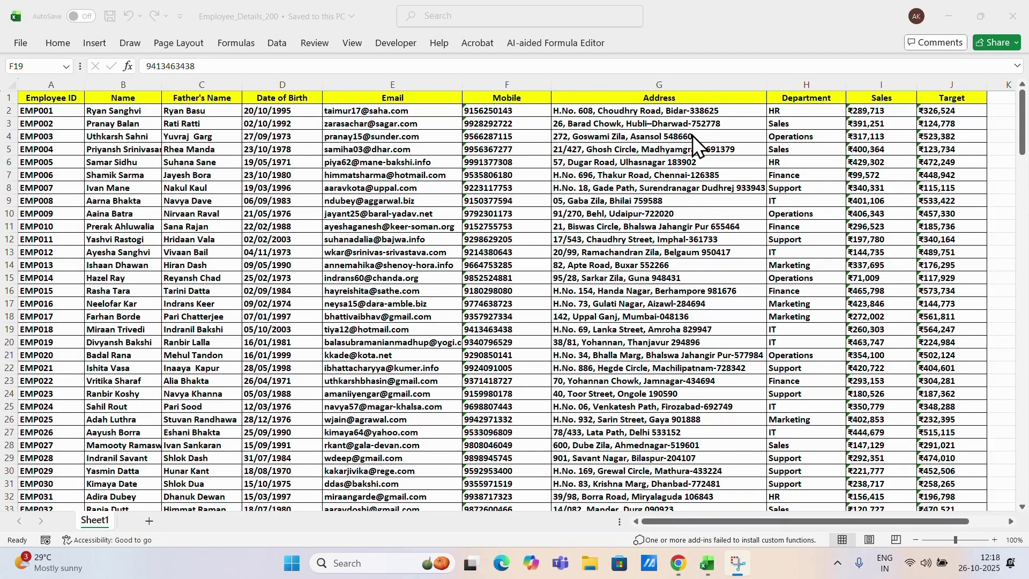
# Scale the printout to a width of 1 page so that all columns fit across it.
pyautogui.click(173, 43)
pyautogui.click(173, 44)
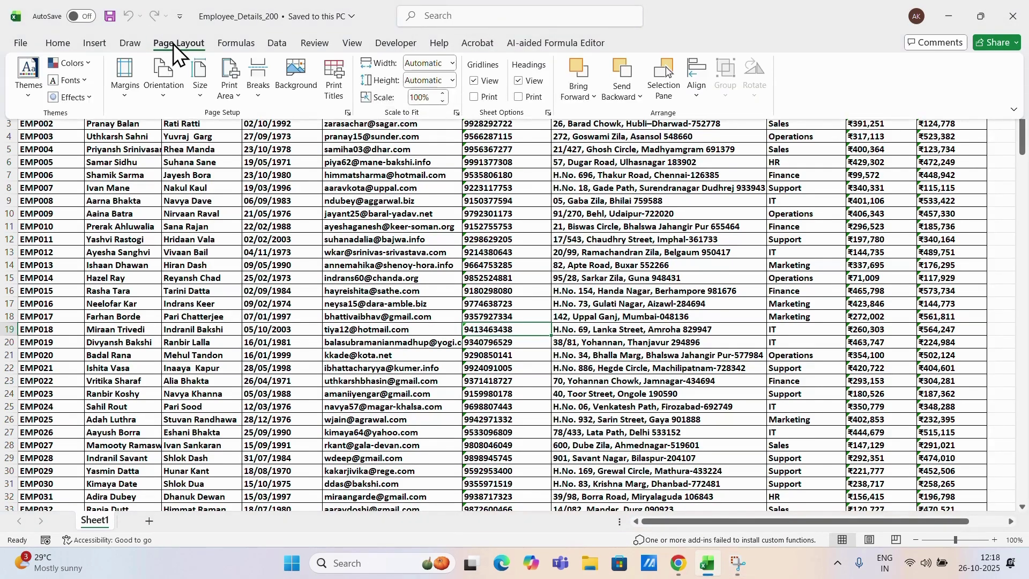
pyautogui.click(199, 120)
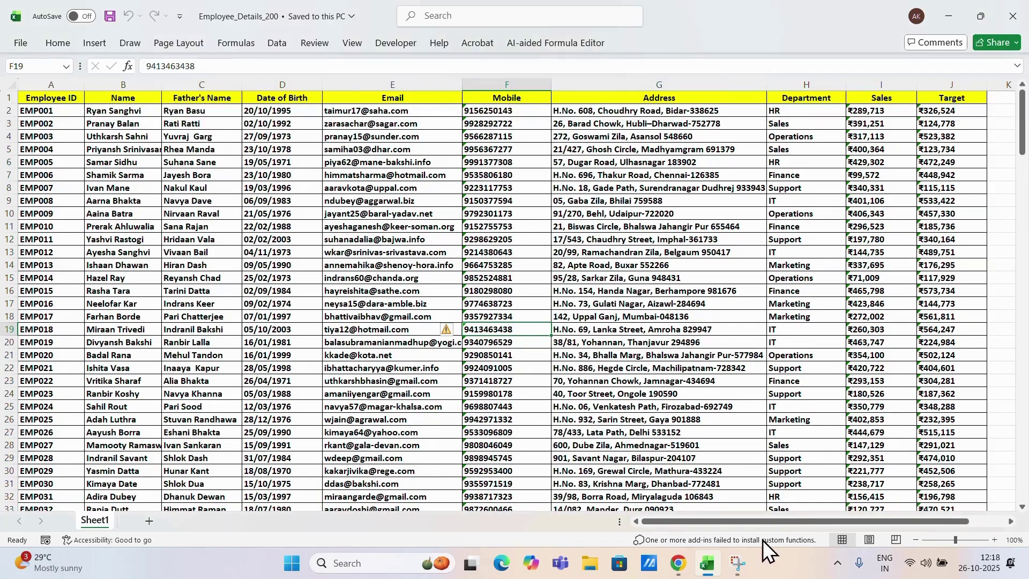
pyautogui.moveTo(771, 525); pyautogui.dragTo(718, 526)
pyautogui.click(188, 48)
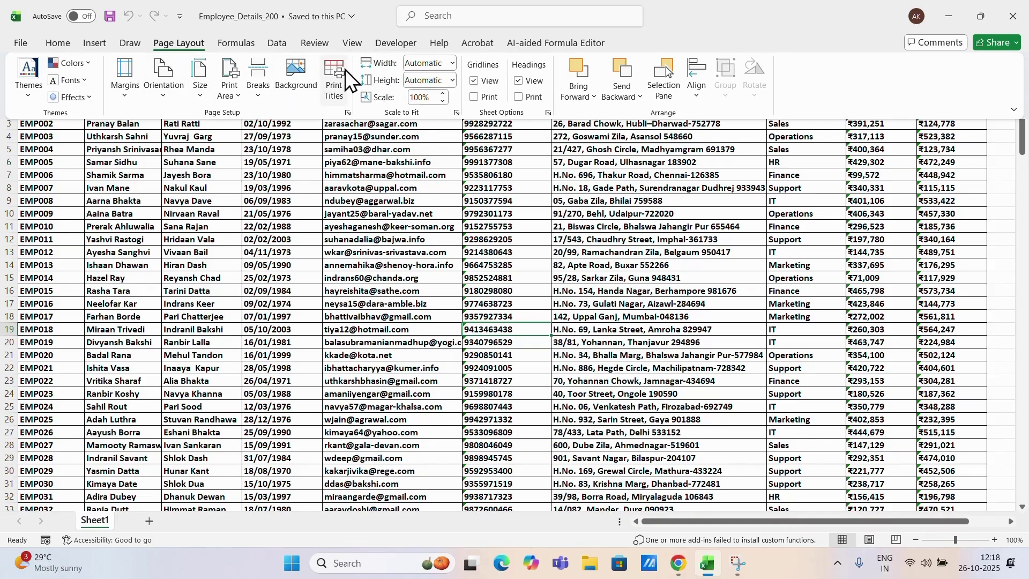
pyautogui.click(449, 64)
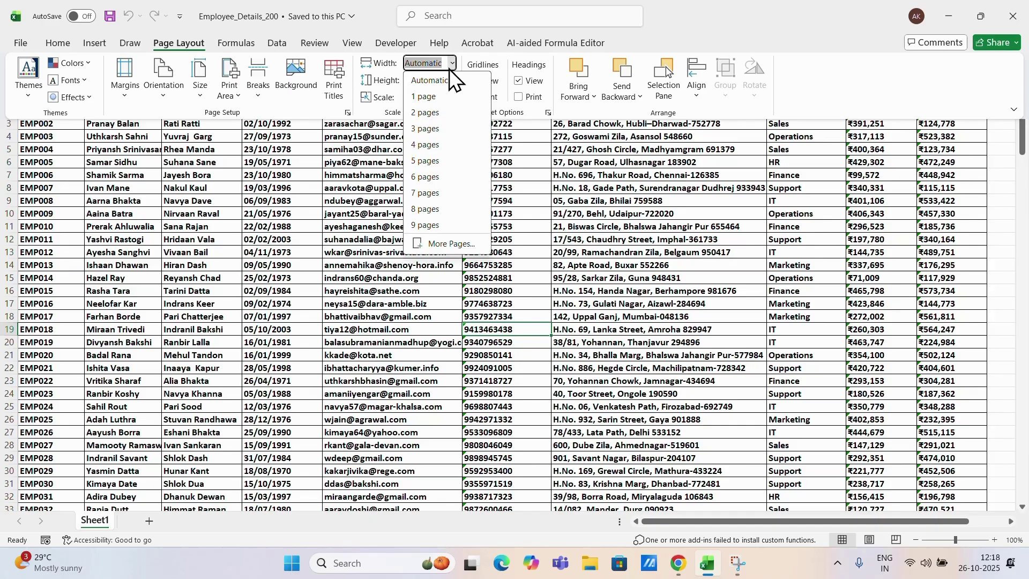
pyautogui.click(432, 98)
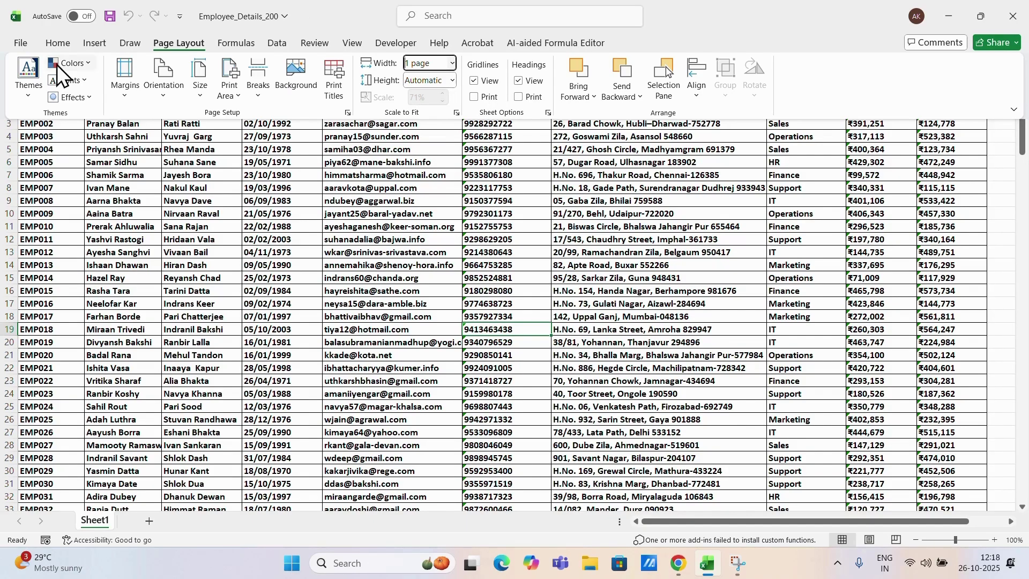
# Examine every page of the scaled printout in the print preview, from the first to the last, and return to the first page.
pyautogui.click(22, 43)
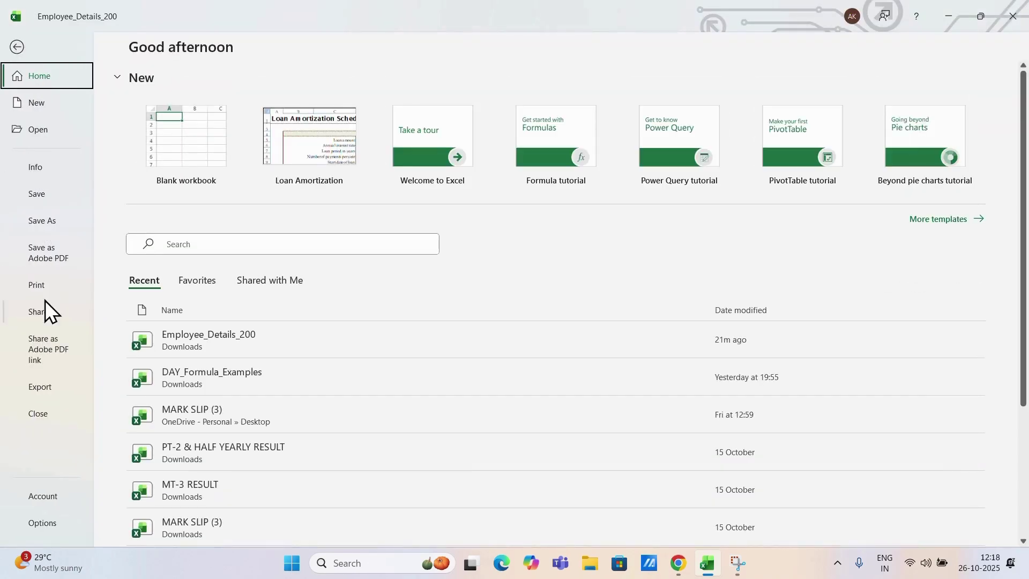
pyautogui.click(45, 288)
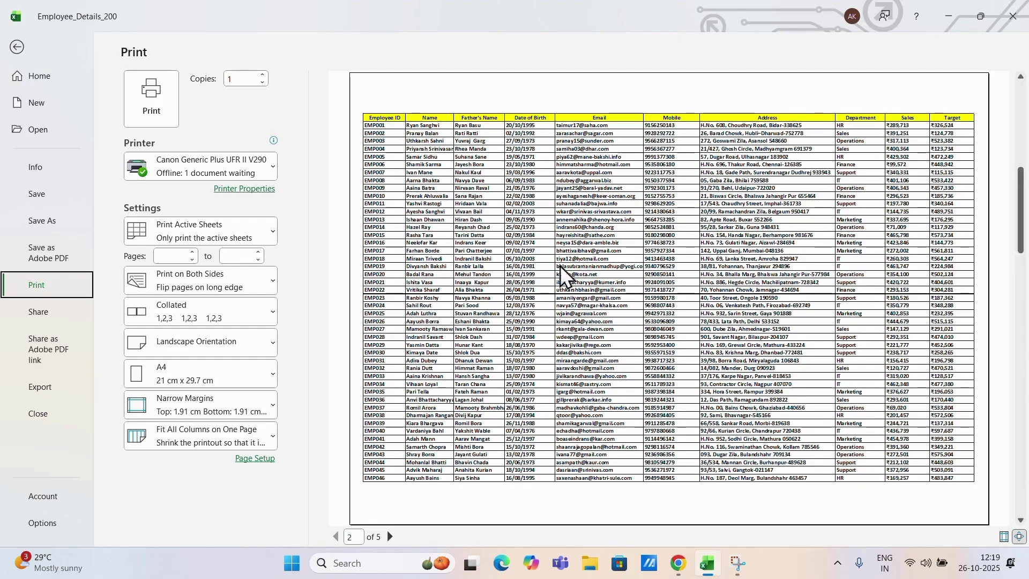
pyautogui.scroll(-3, 472, 268)
pyautogui.scroll(-5, 459, 309)
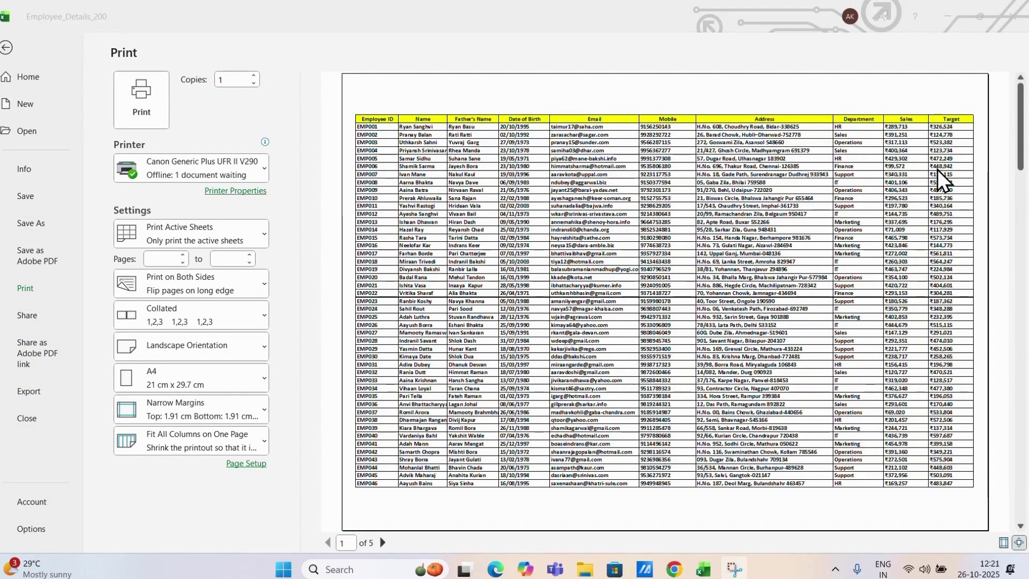
pyautogui.scroll(-2, 847, 249)
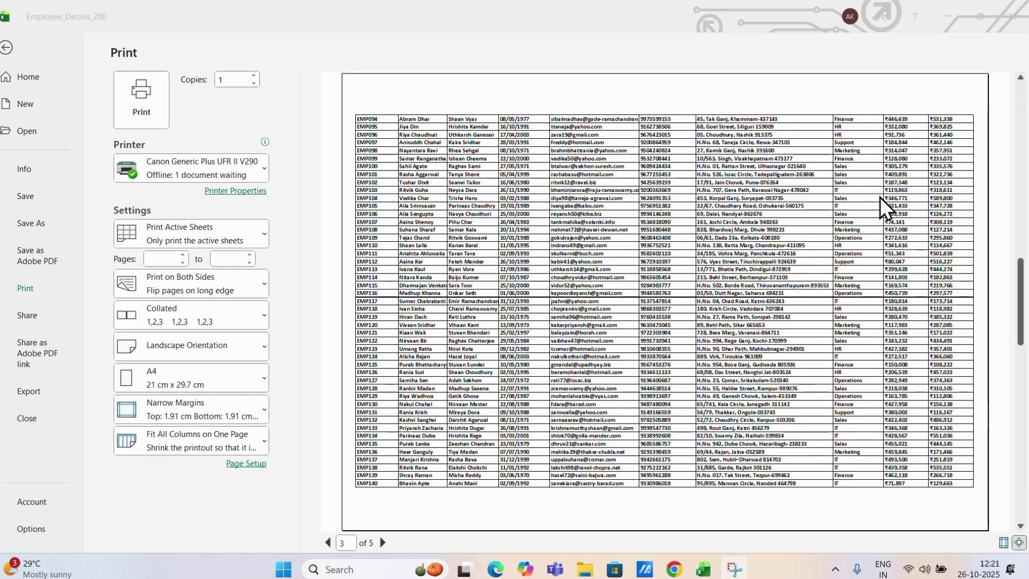
pyautogui.scroll(-2, 880, 197)
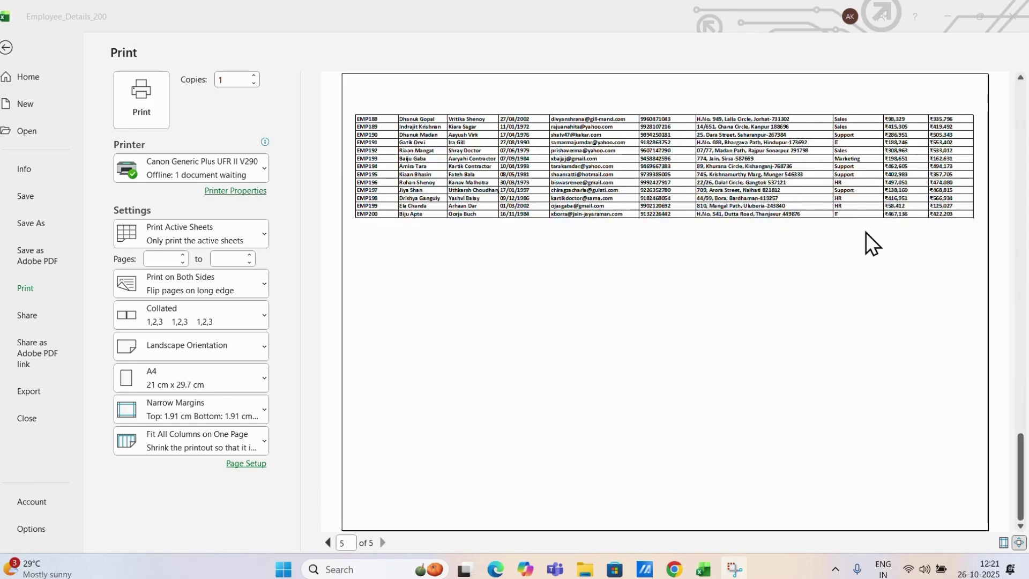
pyautogui.scroll(4, 866, 233)
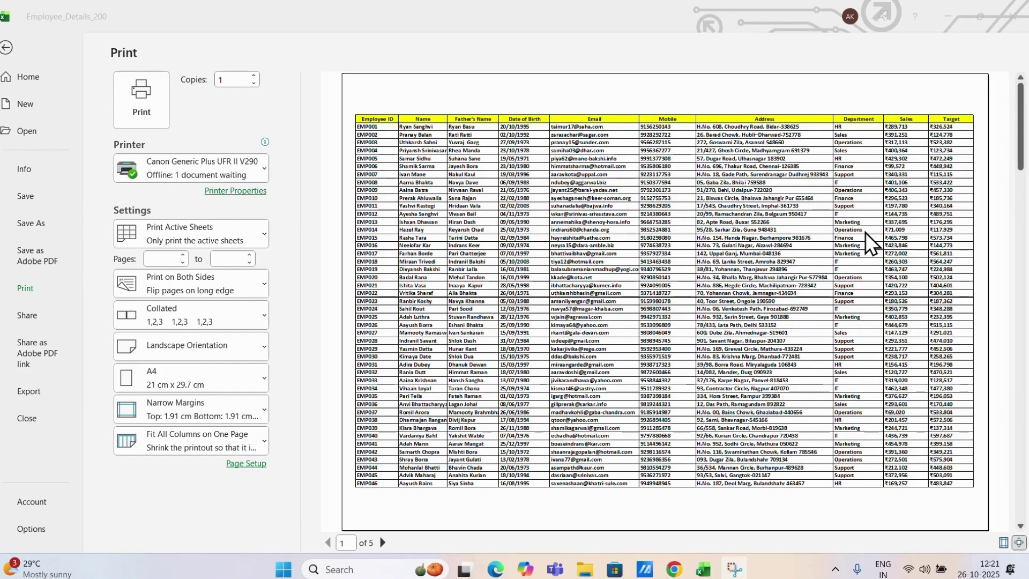
# Compare the last page of the print preview with the first one and return to the worksheet.
pyautogui.scroll(-4, 714, 243)
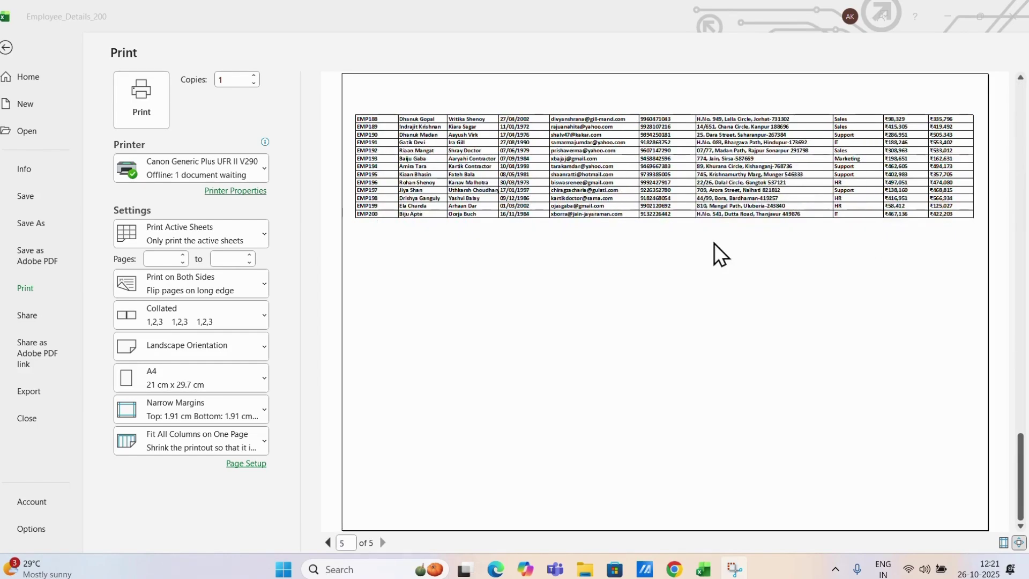
pyautogui.scroll(3, 533, 237)
pyautogui.scroll(1, 533, 236)
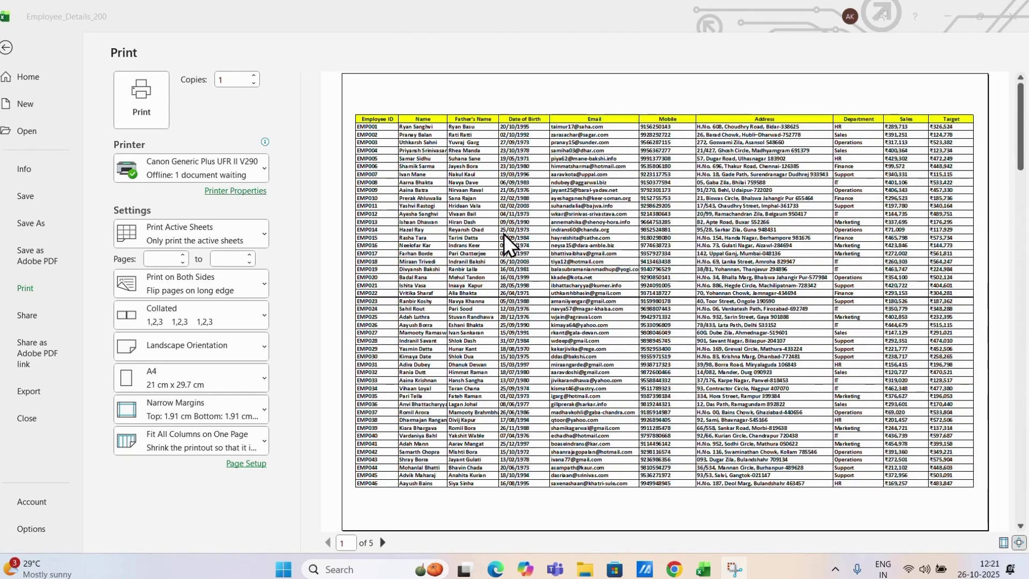
pyautogui.click(6, 47)
# Scale the printout to a height of 1 page, check the result in the print preview, and return to the worksheet.
pyautogui.click(160, 43)
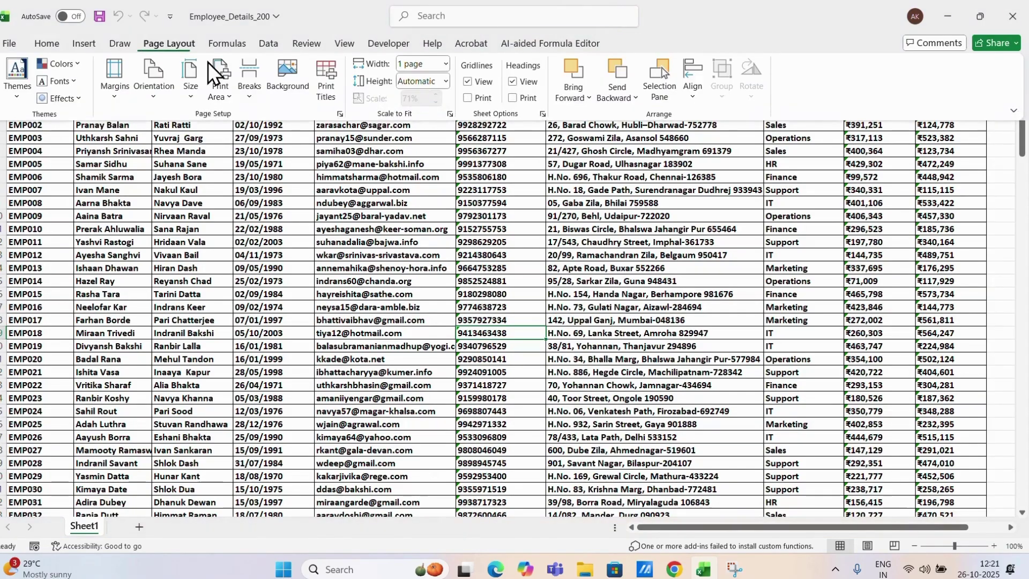
pyautogui.click(445, 82)
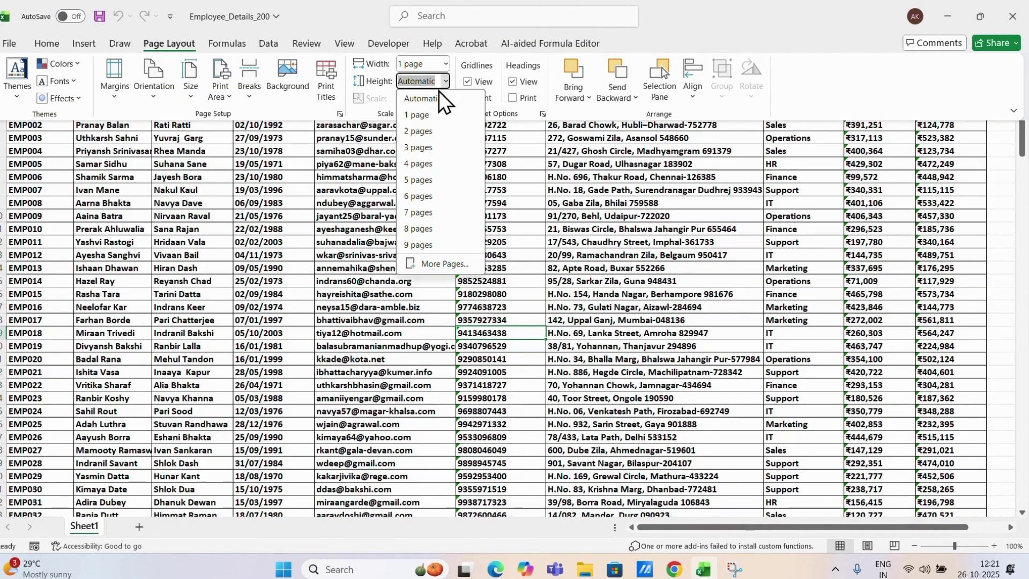
pyautogui.click(406, 97)
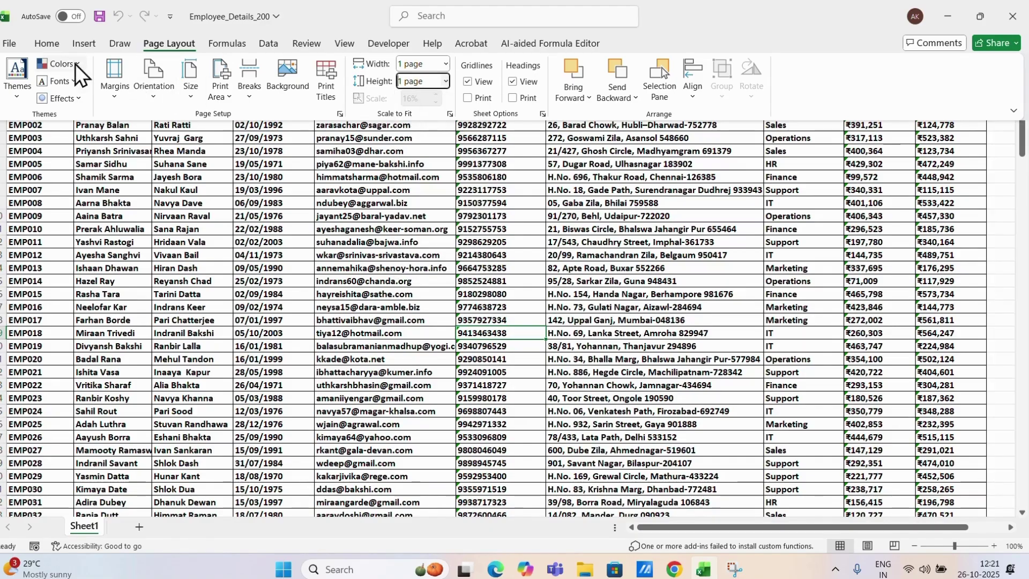
pyautogui.click(18, 47)
pyautogui.click(46, 285)
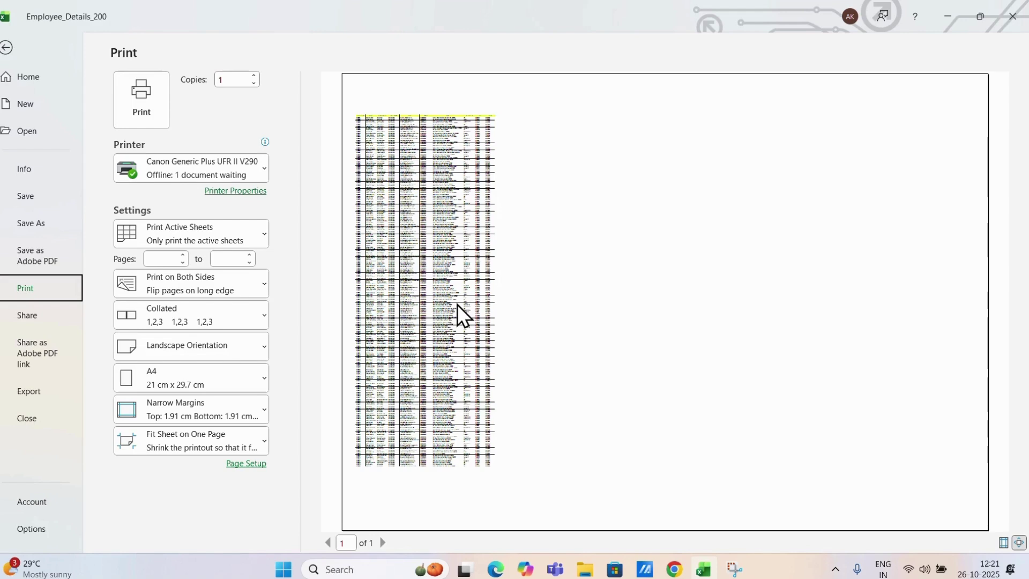
pyautogui.click(7, 48)
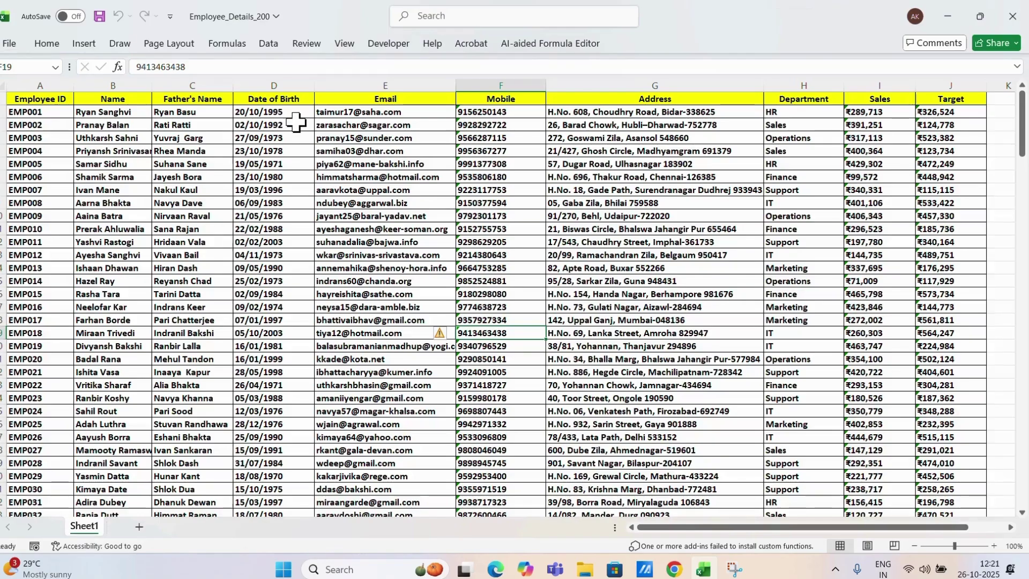
# Scale the printout to a height of 2 pages and check both pages in the print preview.
pyautogui.click(159, 47)
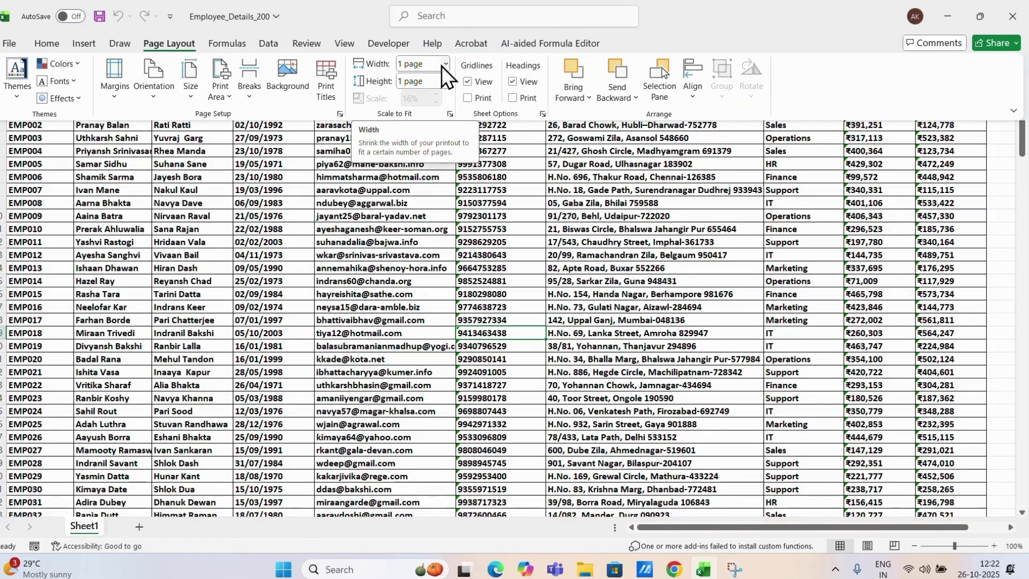
pyautogui.click(447, 66)
pyautogui.click(447, 66)
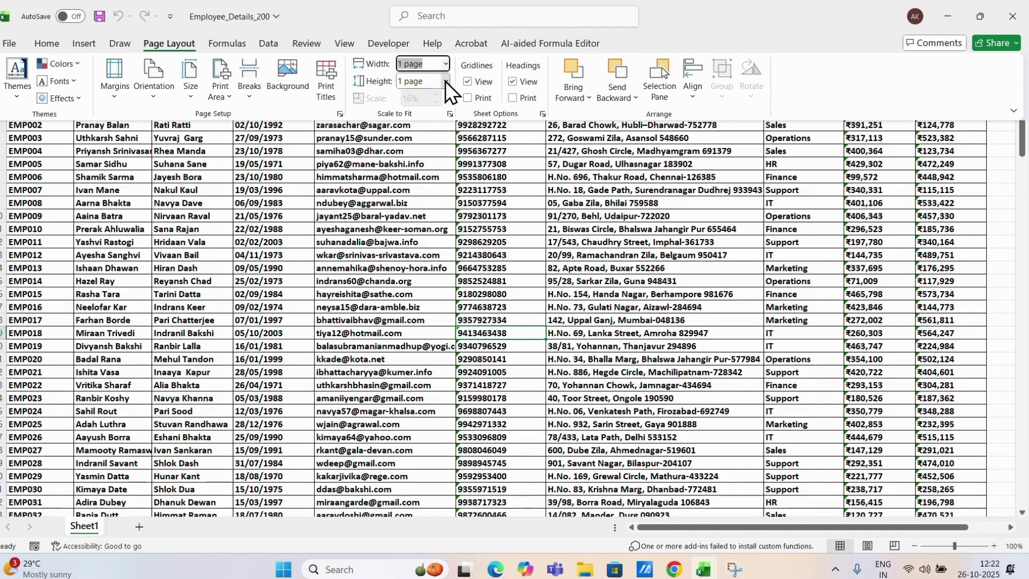
pyautogui.click(445, 82)
pyautogui.click(444, 81)
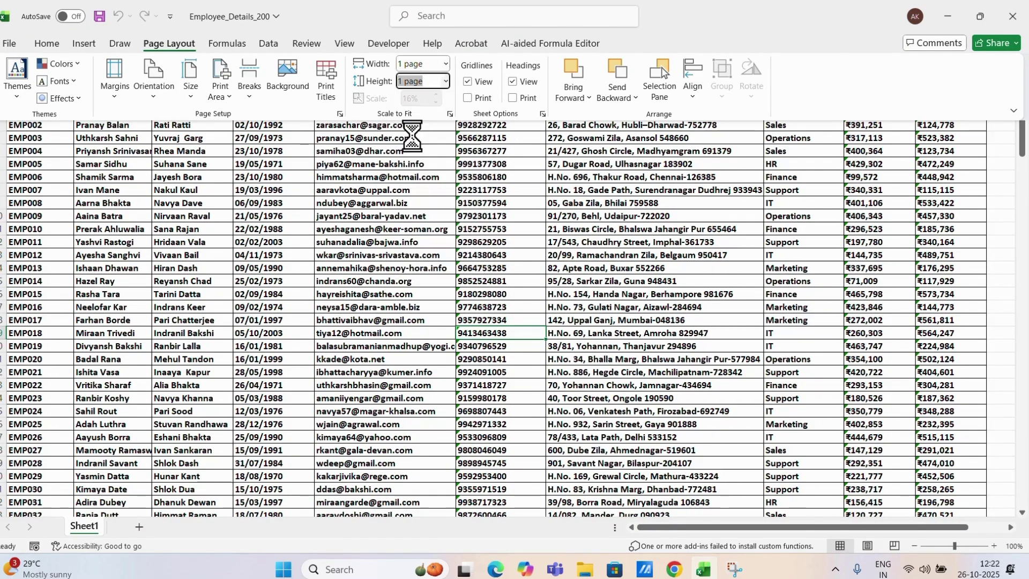
pyautogui.click(10, 44)
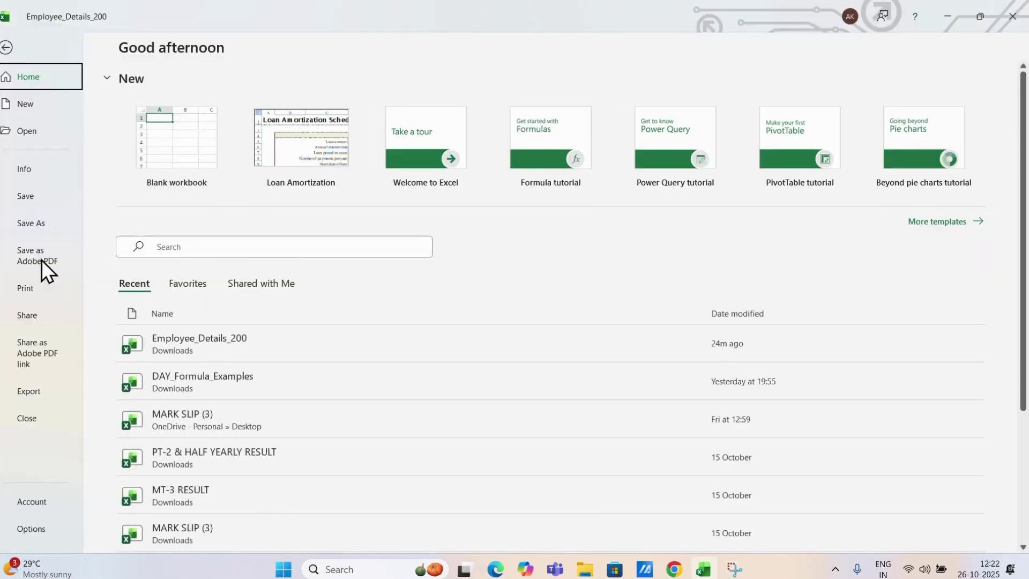
pyautogui.click(42, 292)
pyautogui.scroll(-1, 543, 270)
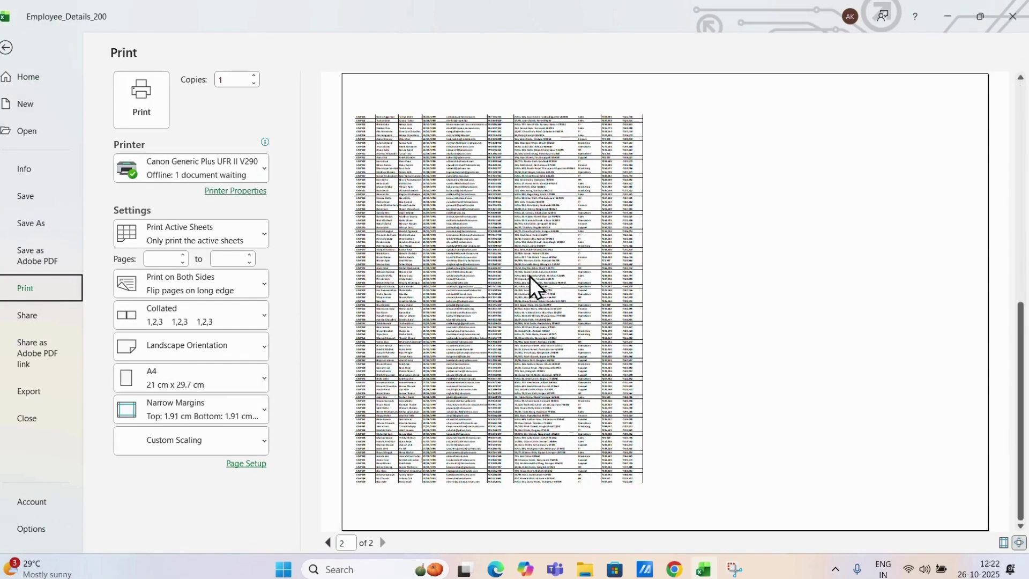
pyautogui.scroll(1, 523, 291)
pyautogui.scroll(-1, 515, 287)
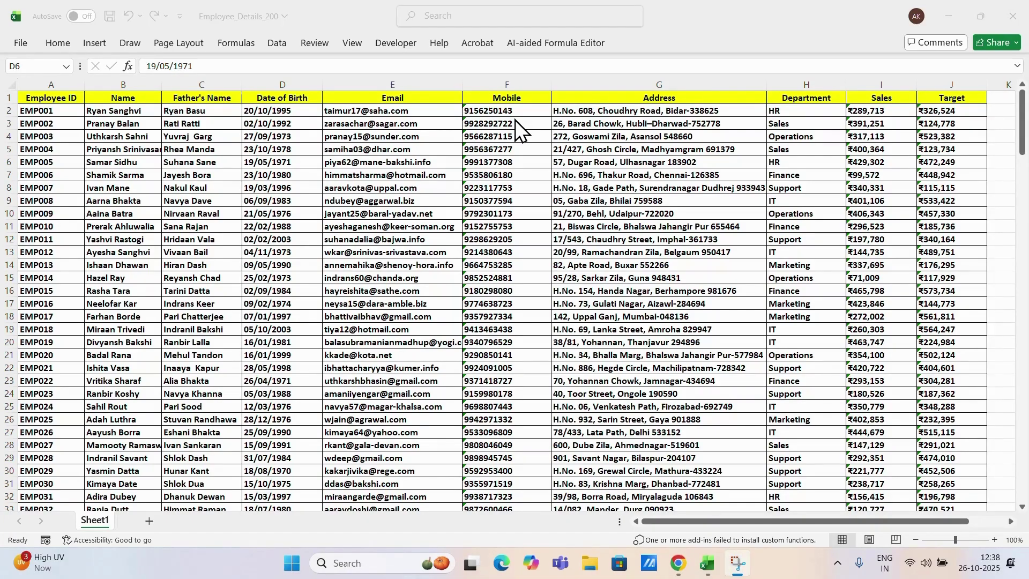
# Set header row 1 ($1:$1) as the print title row to repeat at the top of every printed page.
pyautogui.click(183, 47)
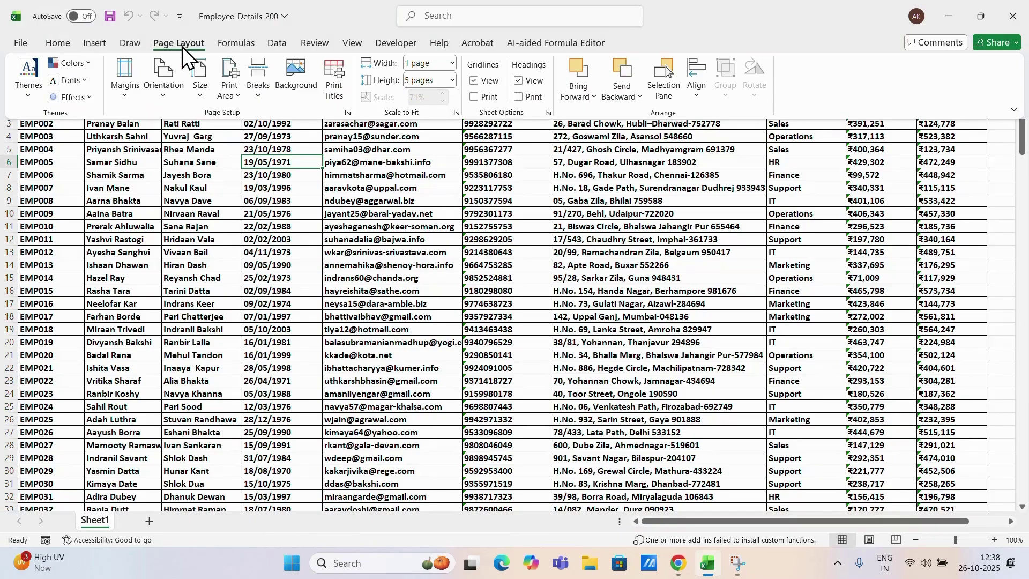
pyautogui.click(341, 85)
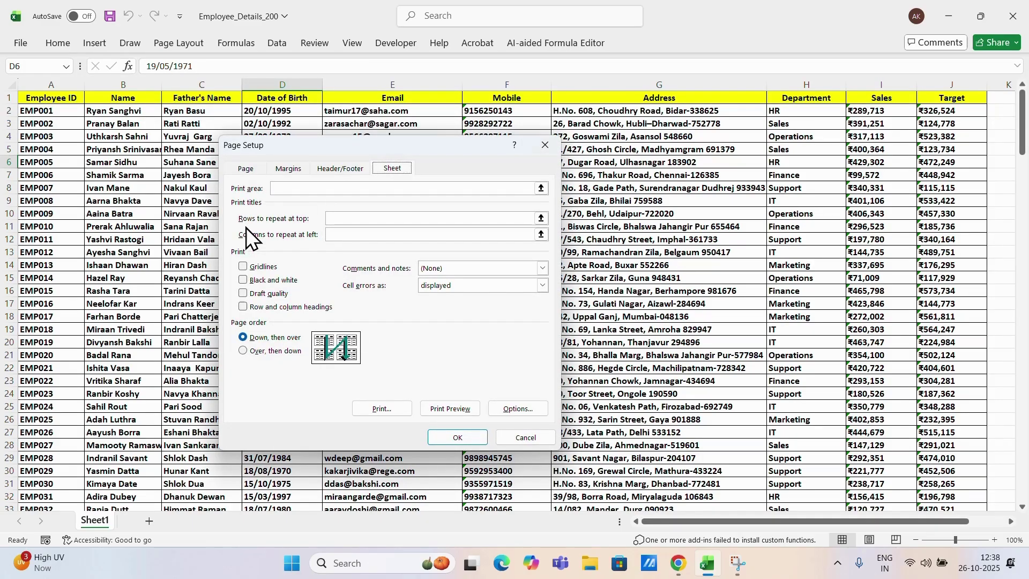
pyautogui.click(349, 216)
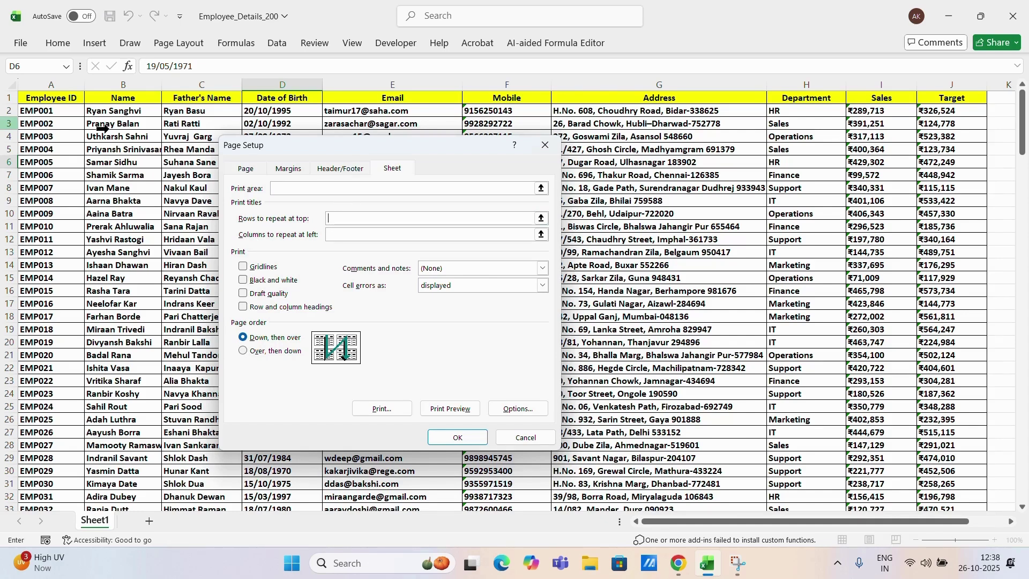
pyautogui.click(64, 97)
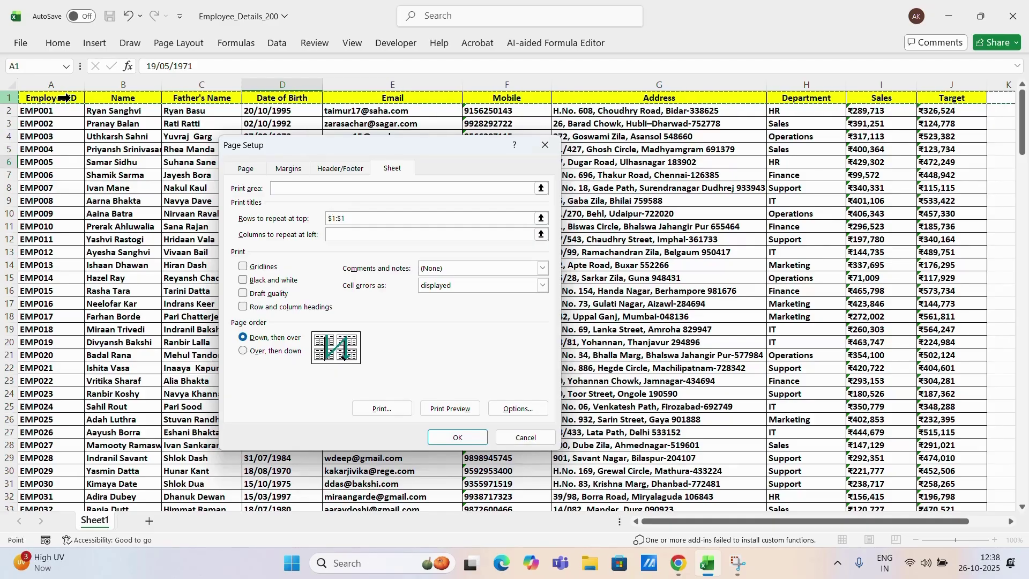
pyautogui.click(349, 235)
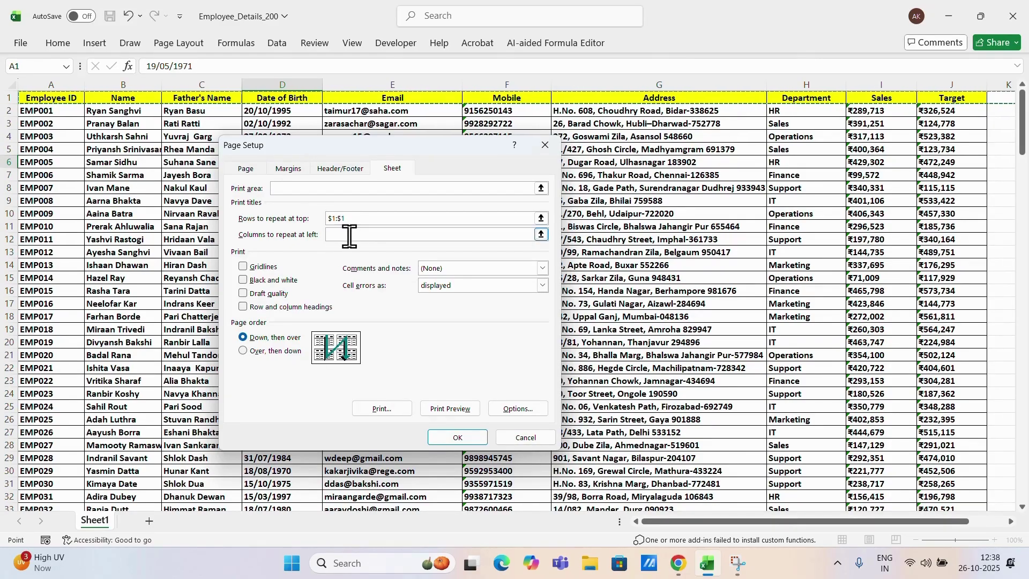
pyautogui.click(358, 218)
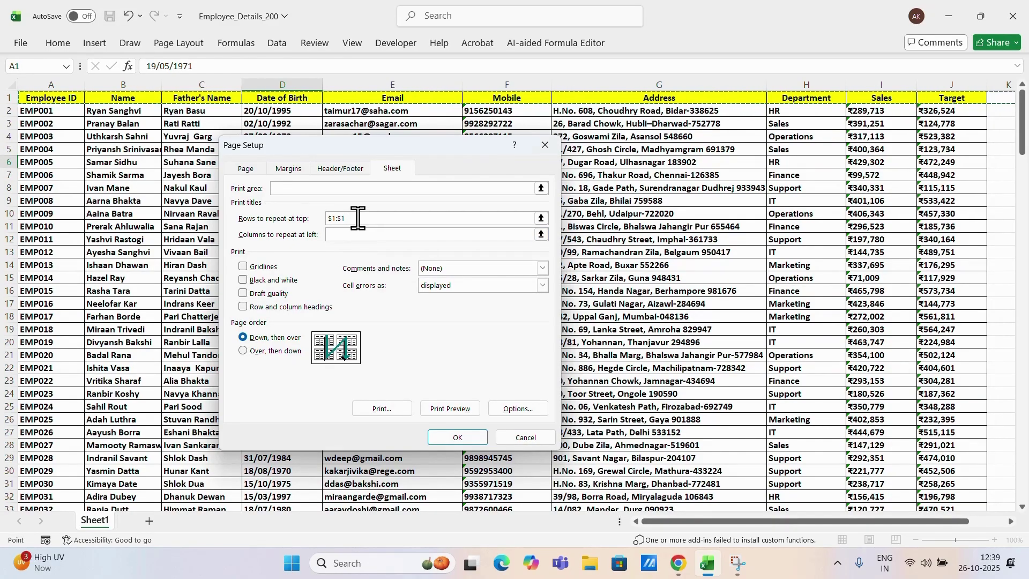
pyautogui.click(451, 437)
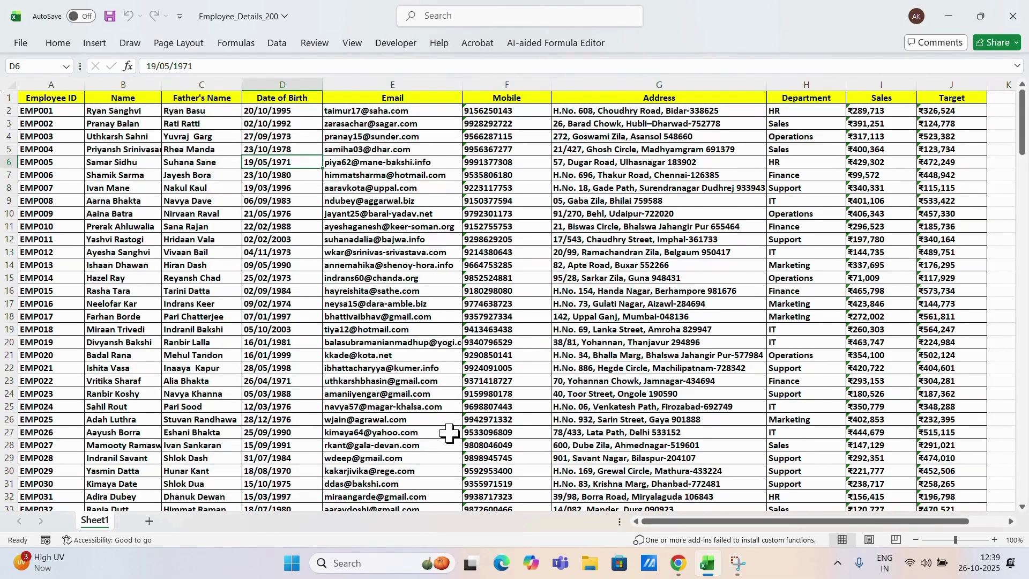
# Check in the print preview whether the header row repeats on every page, and return to the worksheet.
pyautogui.click(10, 46)
pyautogui.click(59, 285)
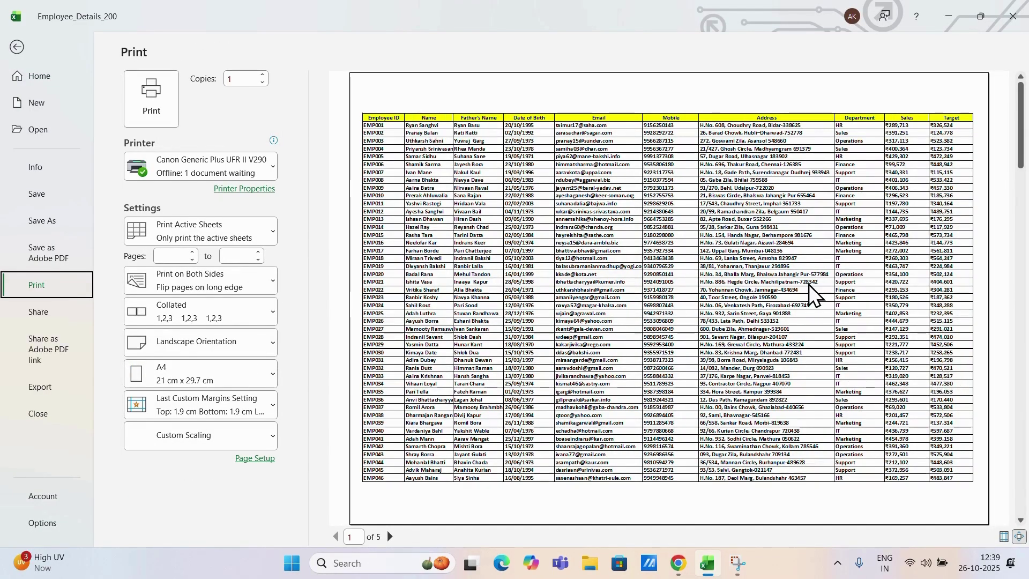
pyautogui.scroll(-1, 810, 294)
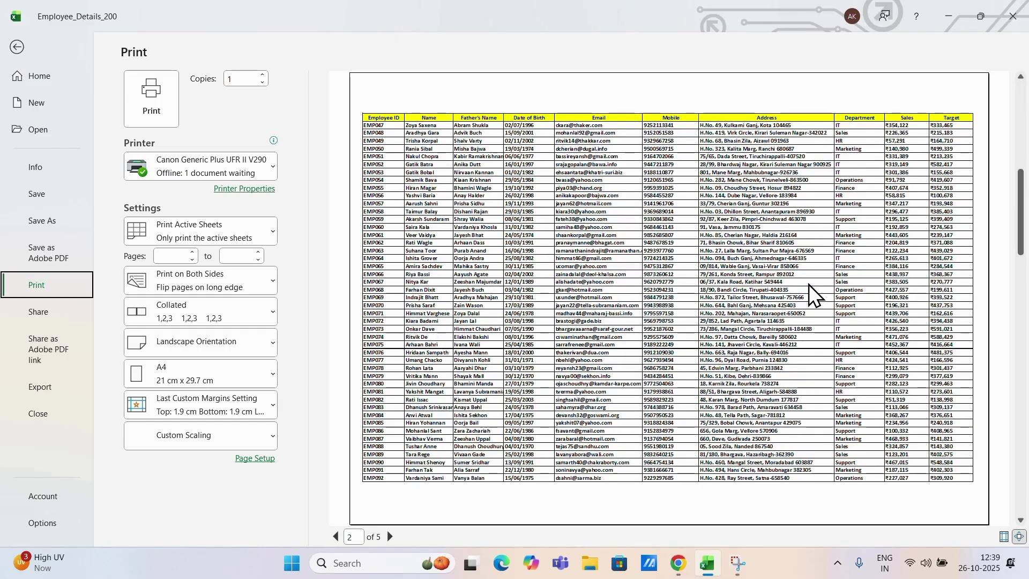
pyautogui.scroll(-1, 691, 241)
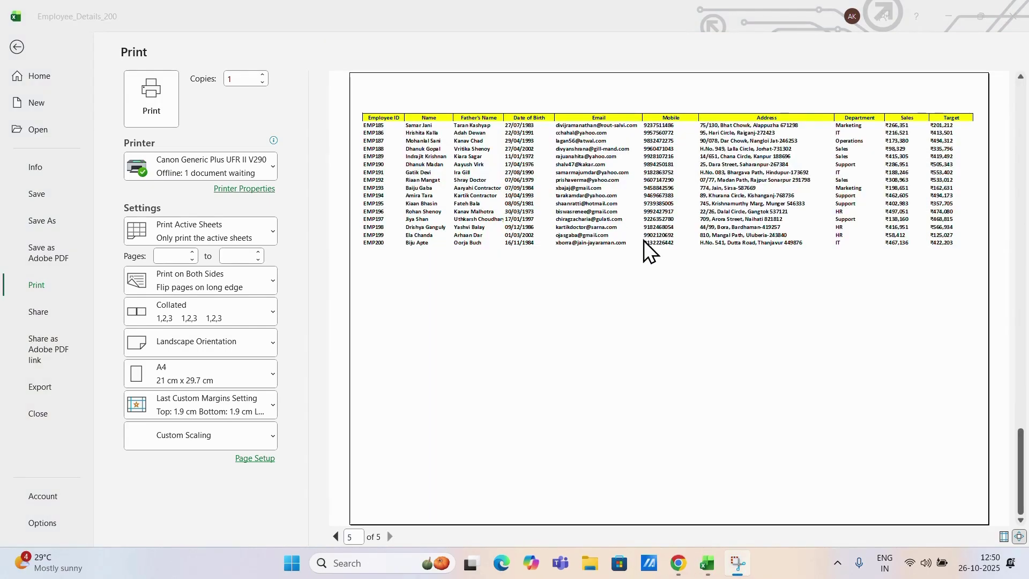
pyautogui.scroll(4, 679, 327)
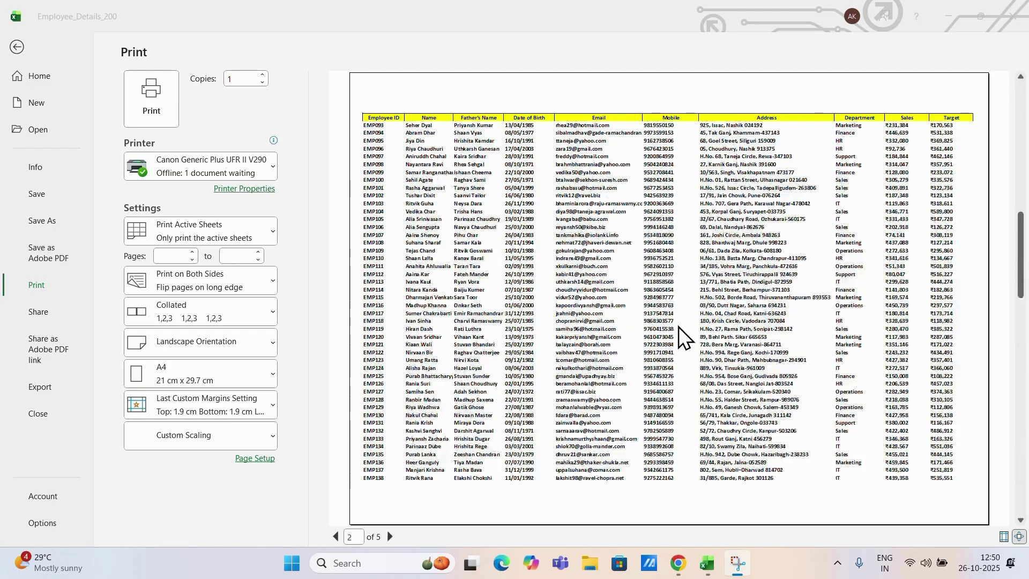
pyautogui.scroll(-4, 679, 326)
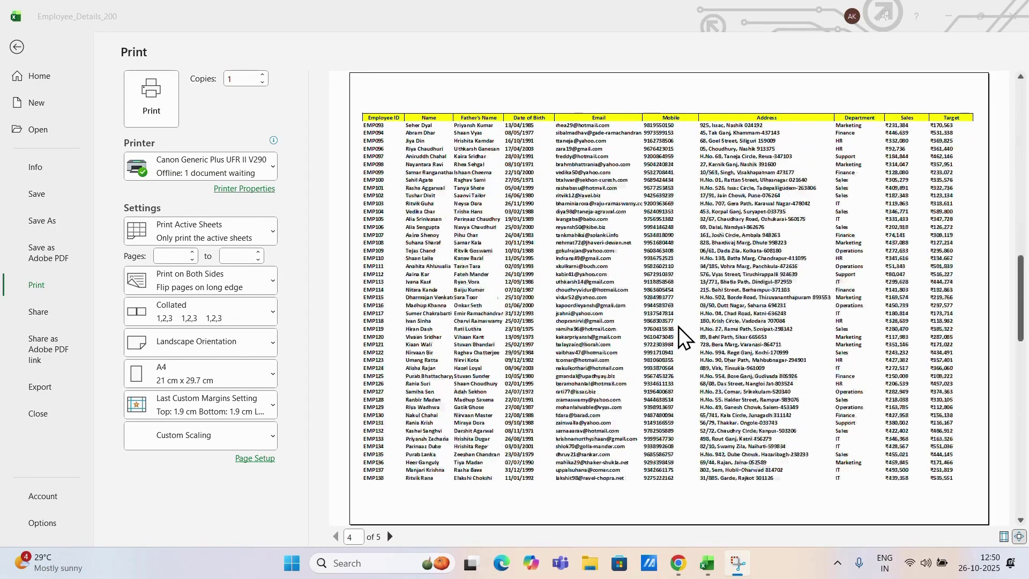
pyautogui.scroll(1, 679, 326)
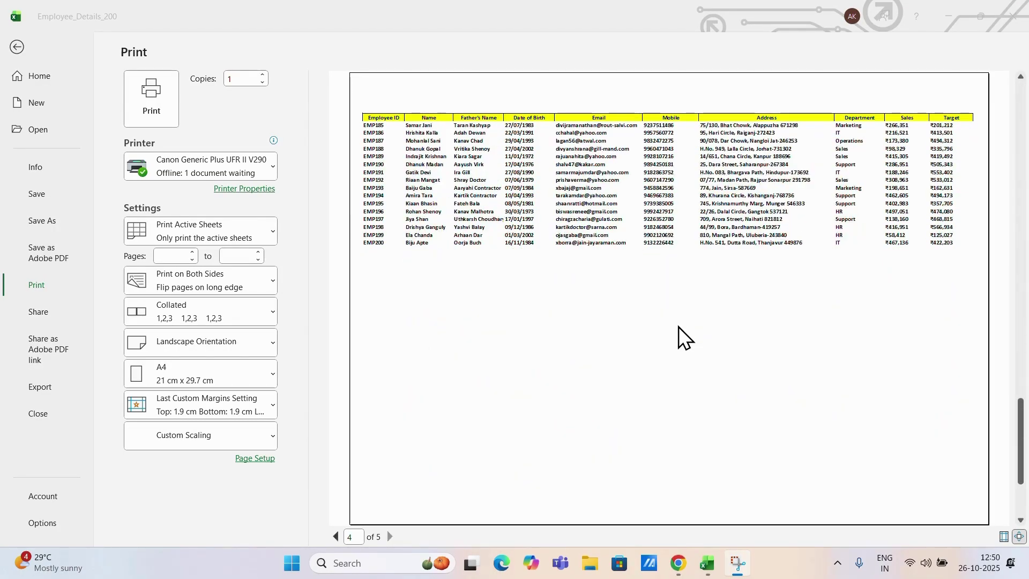
pyautogui.scroll(3, 679, 326)
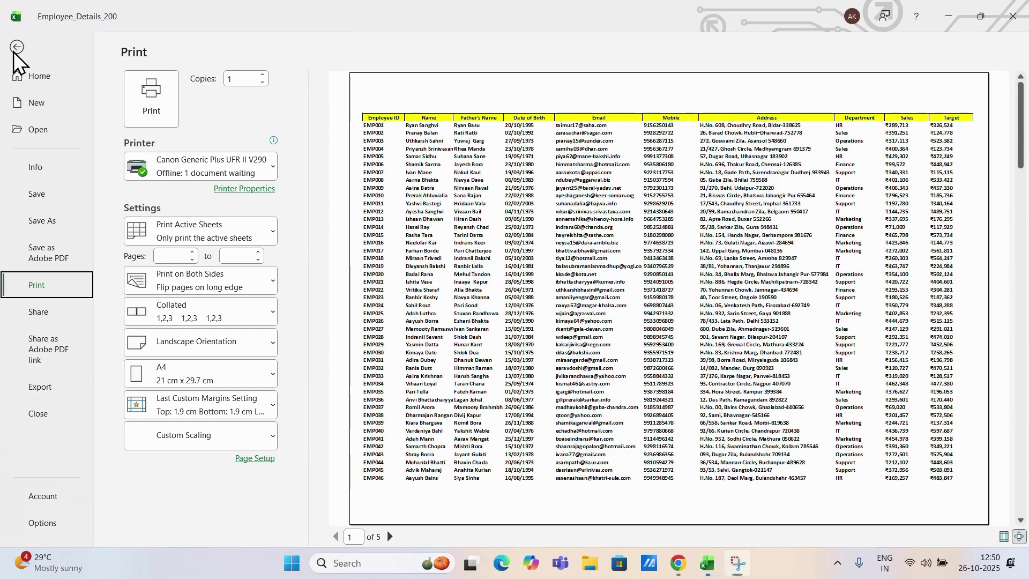
pyautogui.click(17, 47)
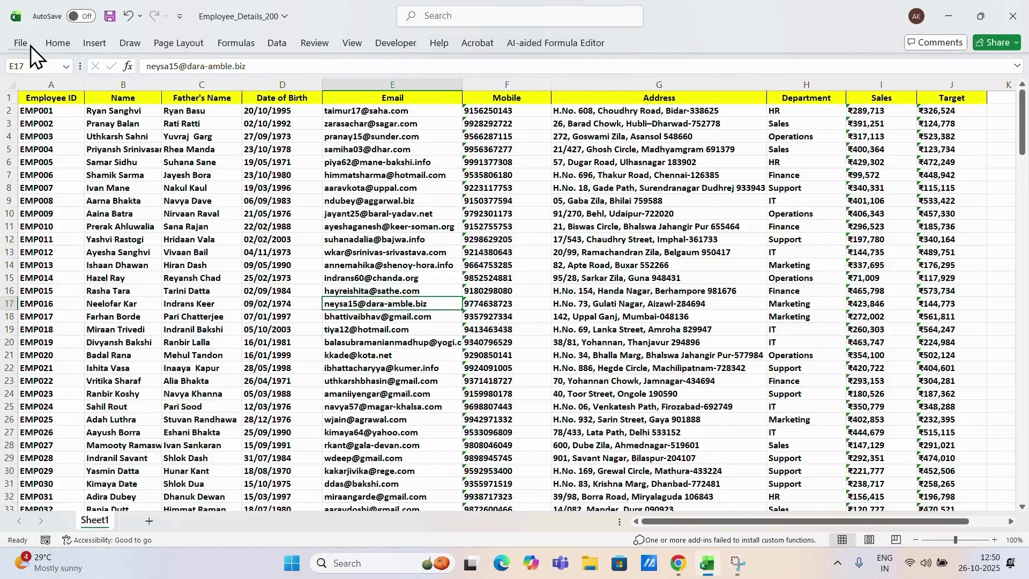
# Set the range C1:F26, from Father's Name to Mobile, as the print area and deselect it.
pyautogui.click(185, 44)
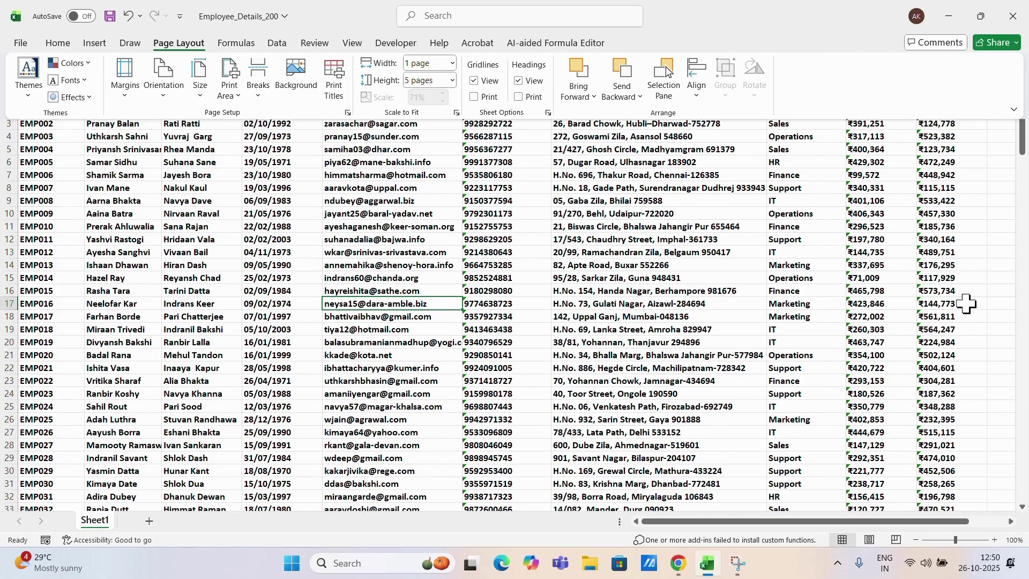
pyautogui.click(965, 214)
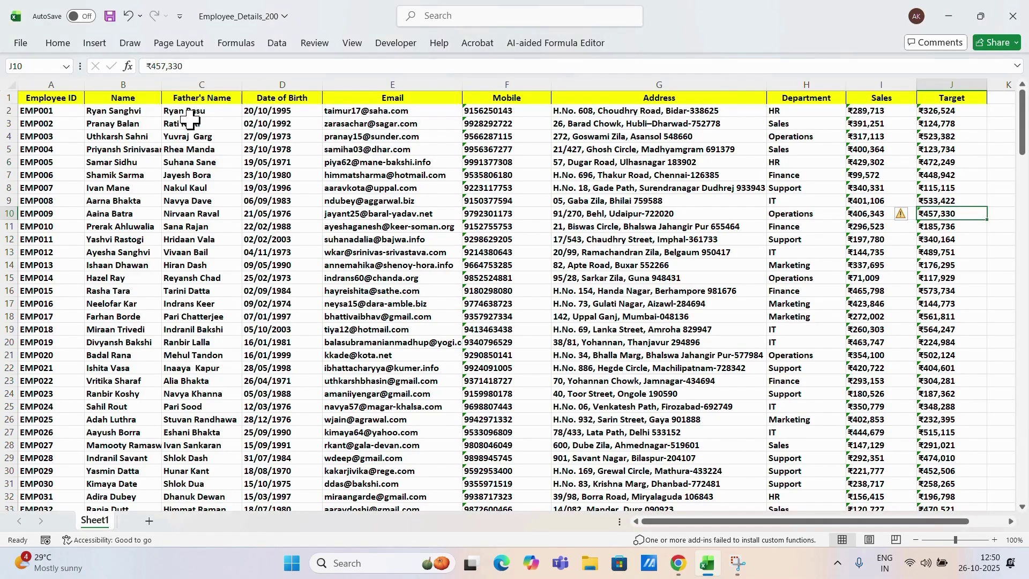
pyautogui.moveTo(214, 98); pyautogui.dragTo(490, 417)
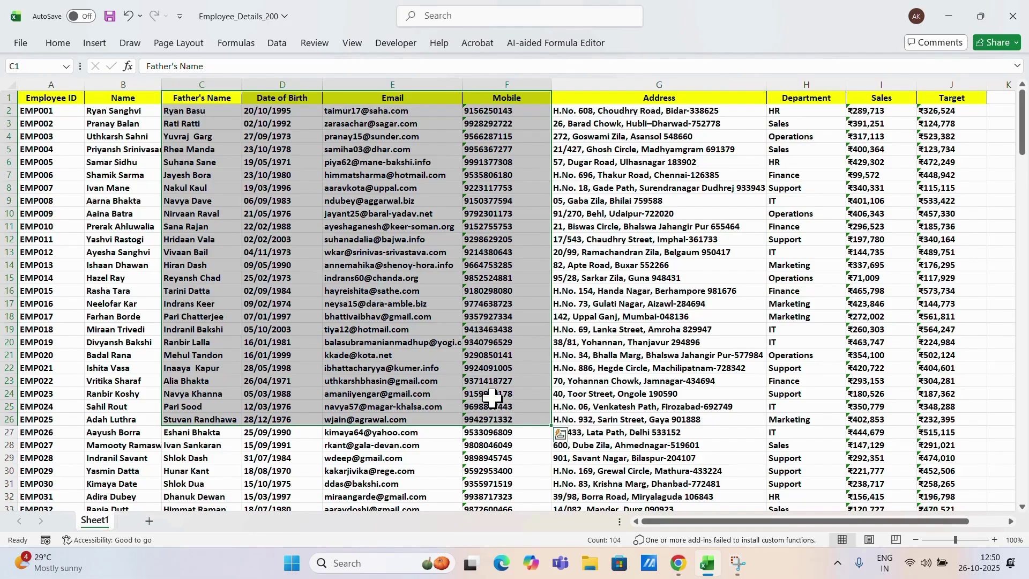
pyautogui.click(178, 40)
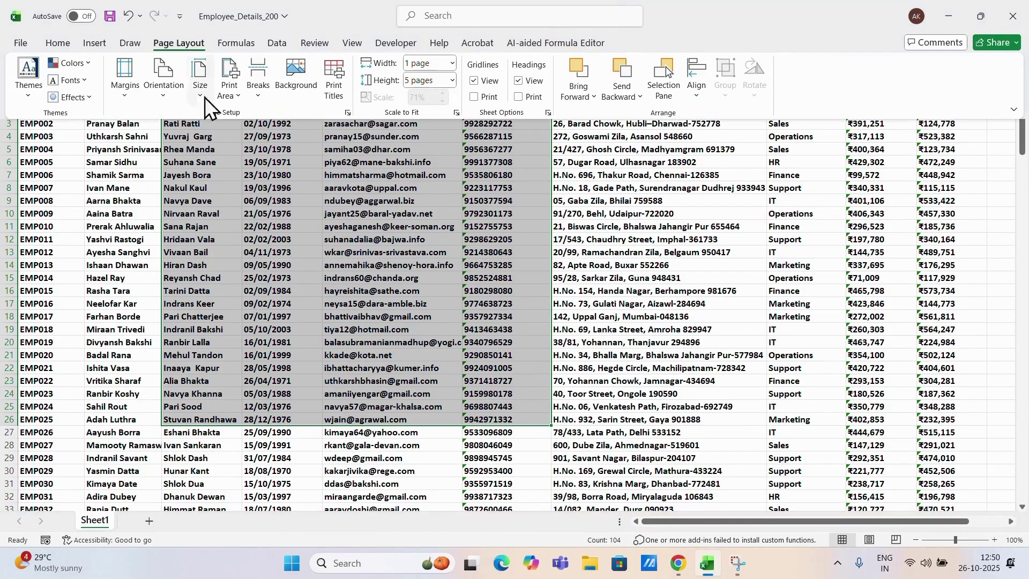
pyautogui.click(235, 95)
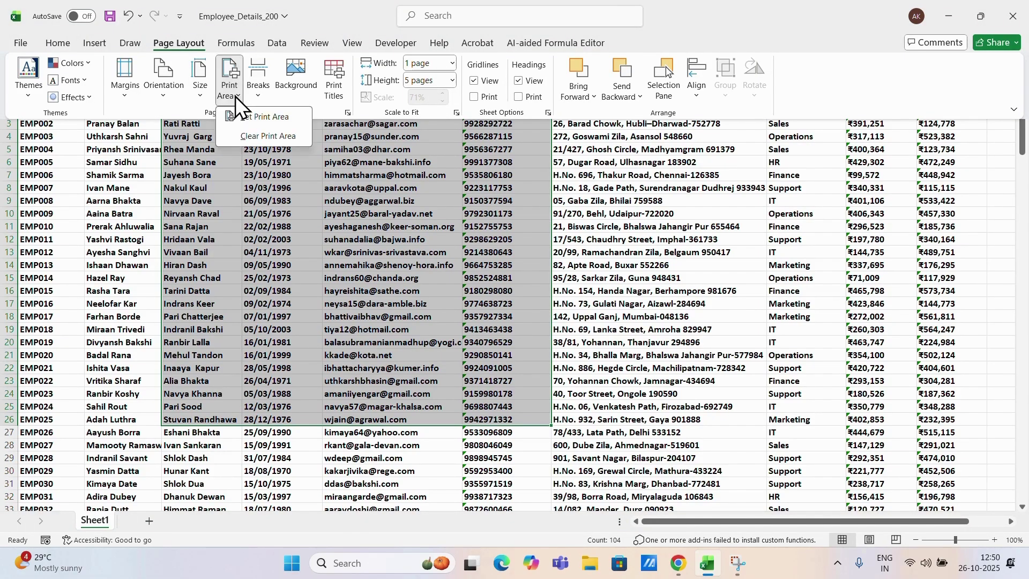
pyautogui.click(265, 123)
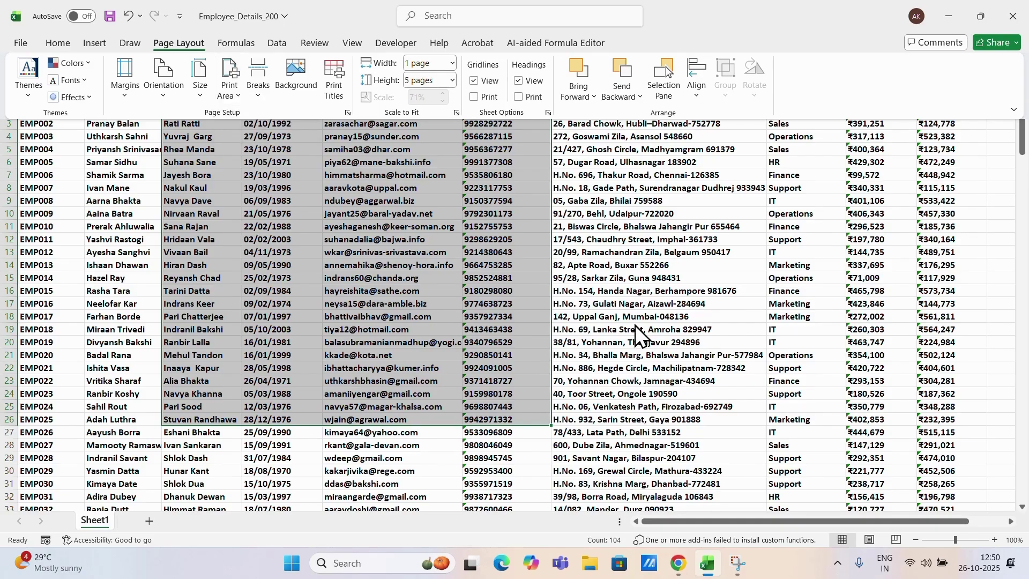
pyautogui.click(610, 251)
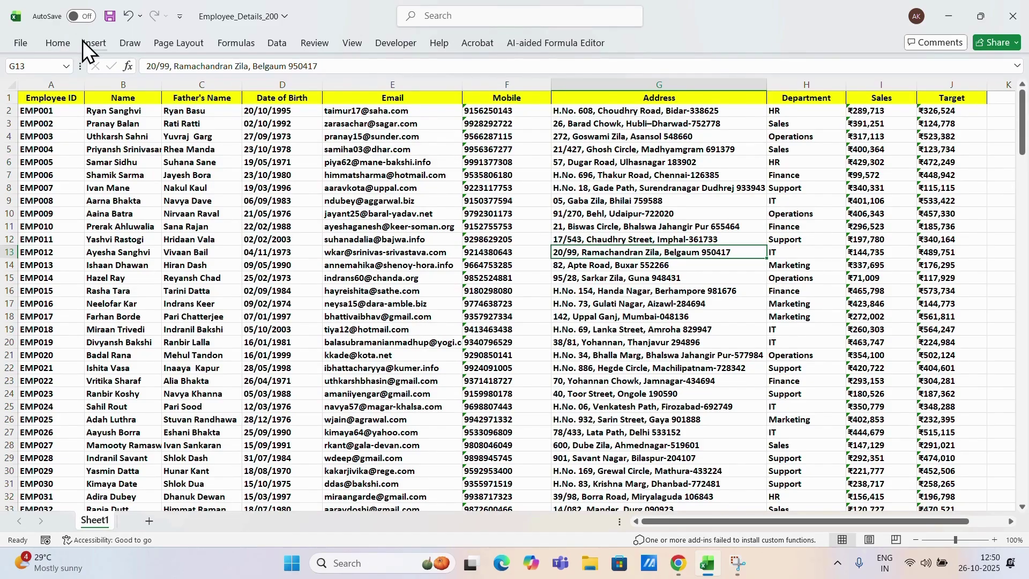
# Set the worksheet's paper size to A4 (21 cm x 29.7 cm).
pyautogui.click(178, 43)
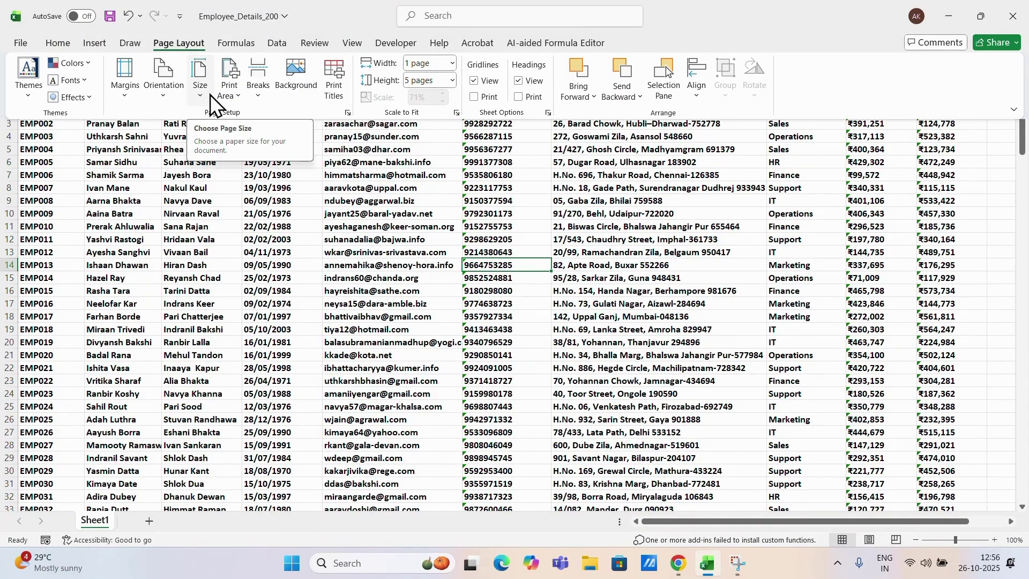
pyautogui.click(209, 95)
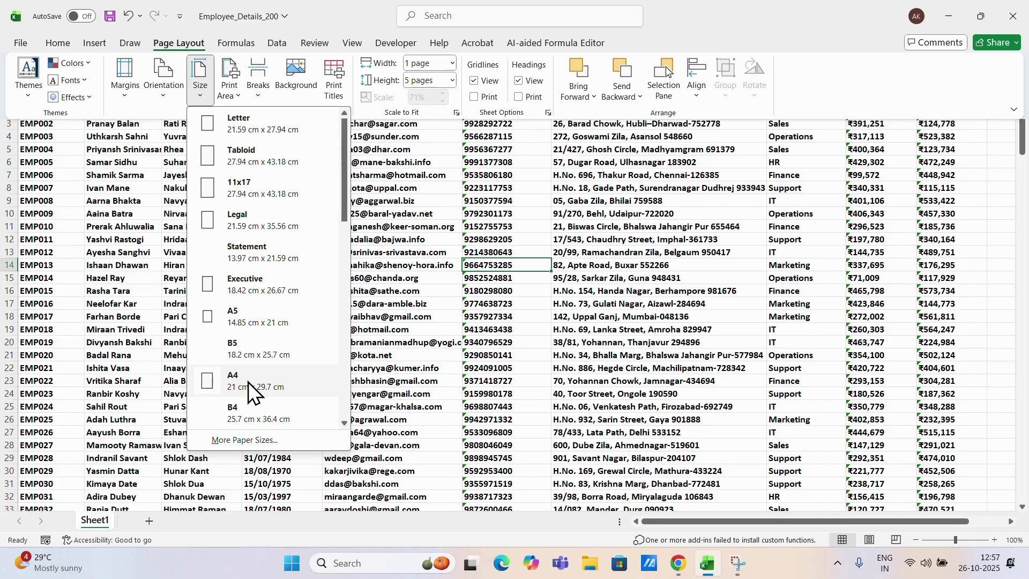
pyautogui.click(246, 211)
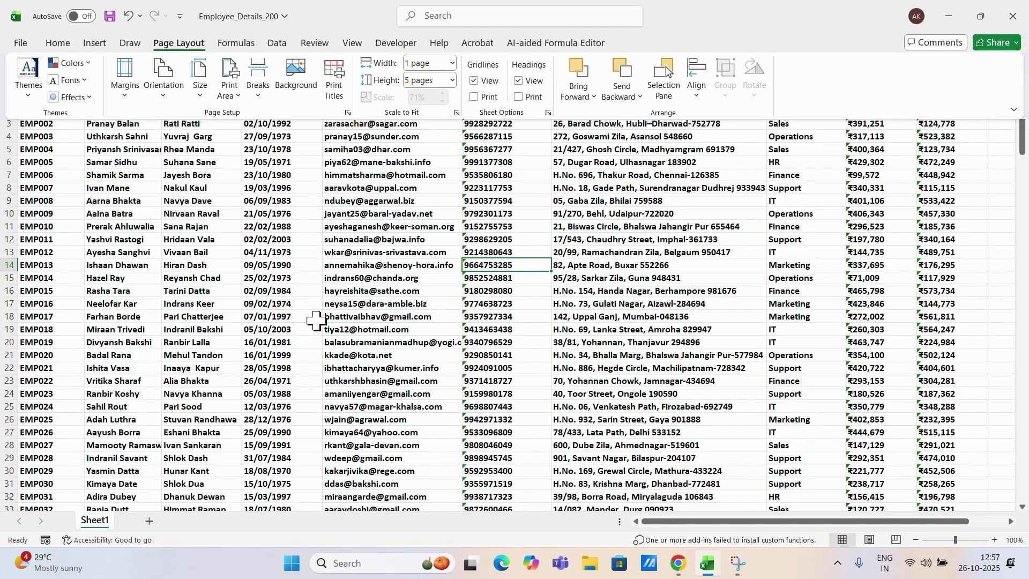
# Check the landscape A4 page layout of the employee table in the print preview and return to the worksheet.
pyautogui.click(20, 45)
pyautogui.click(21, 48)
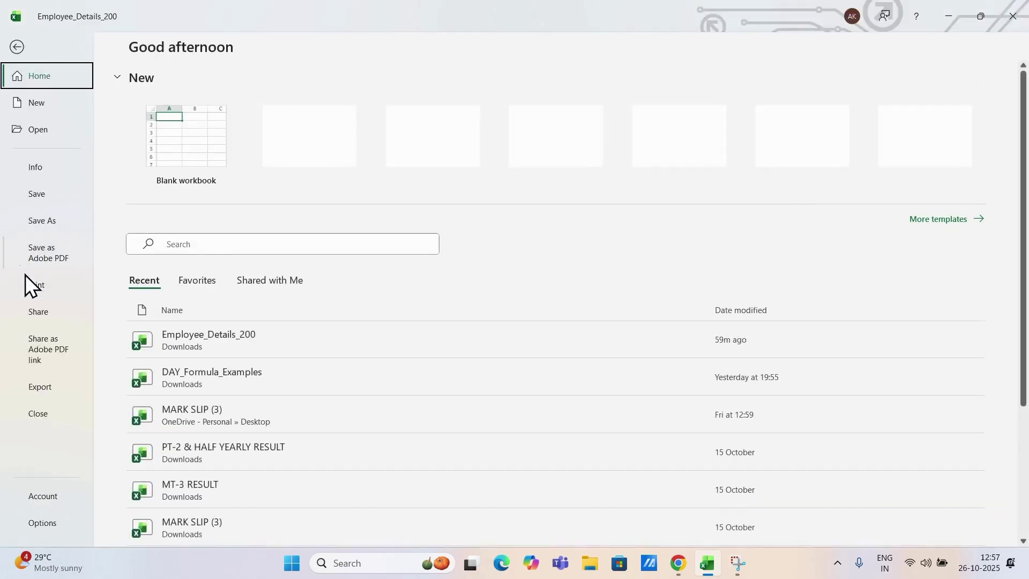
pyautogui.click(51, 288)
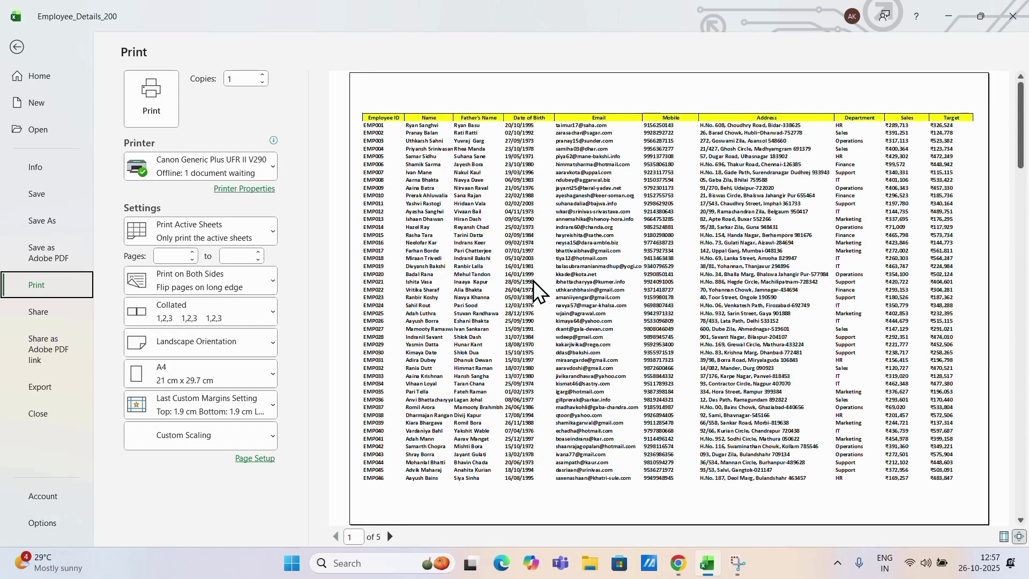
pyautogui.click(13, 47)
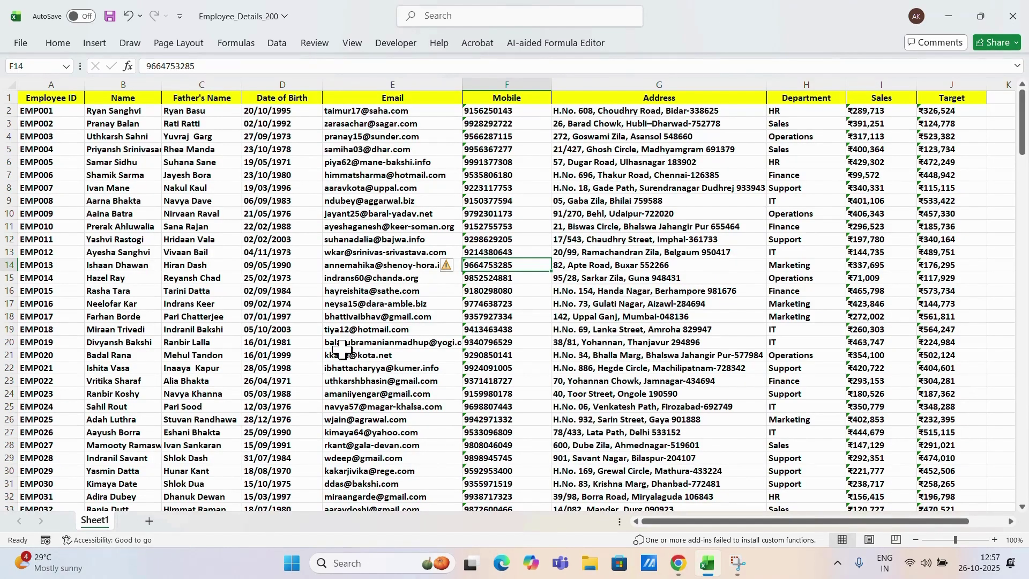
# Turn on printing of the gridlines and of the row and column headings, and open the print preview.
pyautogui.click(158, 53)
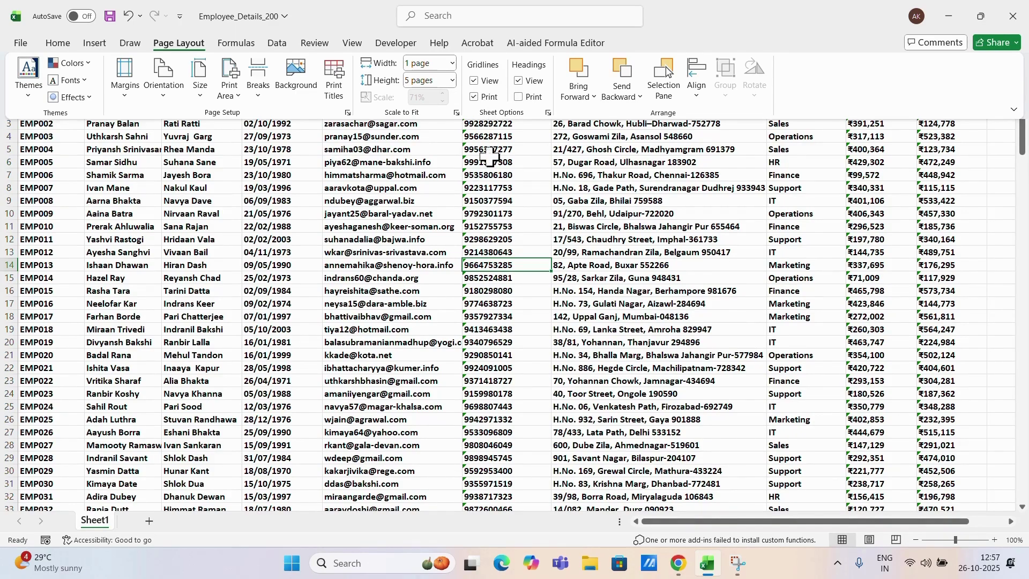
pyautogui.click(519, 98)
pyautogui.click(20, 42)
pyautogui.click(36, 285)
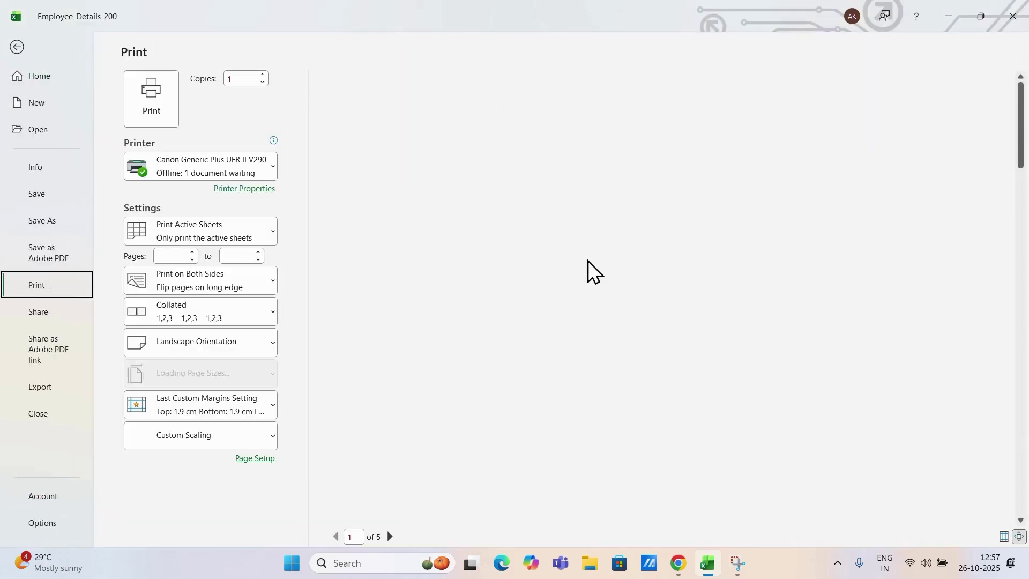